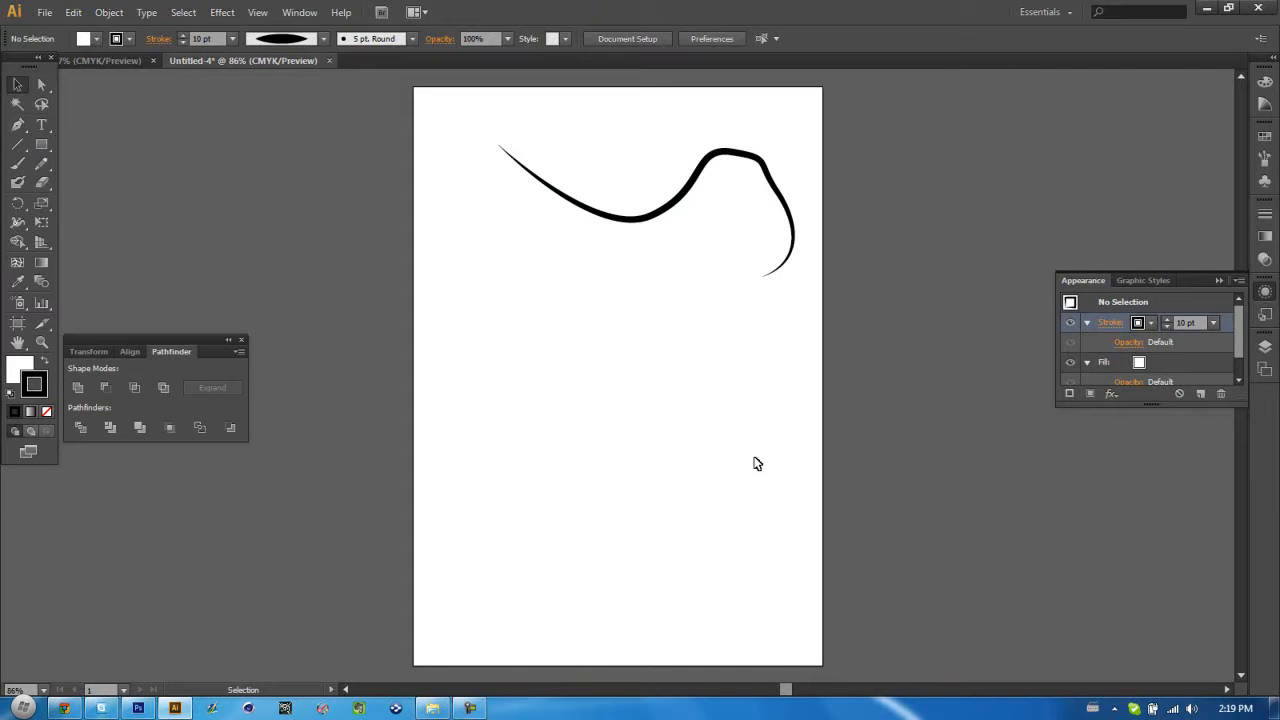
{"action": "left_click_drag", "start_coordinate": [552, 366], "coordinate": [716, 540]}
{"action": "left_click_drag", "start_coordinate": [520, 318], "coordinate": [724, 566]}
{"action": "left_click_drag", "start_coordinate": [716, 478], "coordinate": [582, 338]}
{"action": "left_click", "coordinate": [18, 125]}
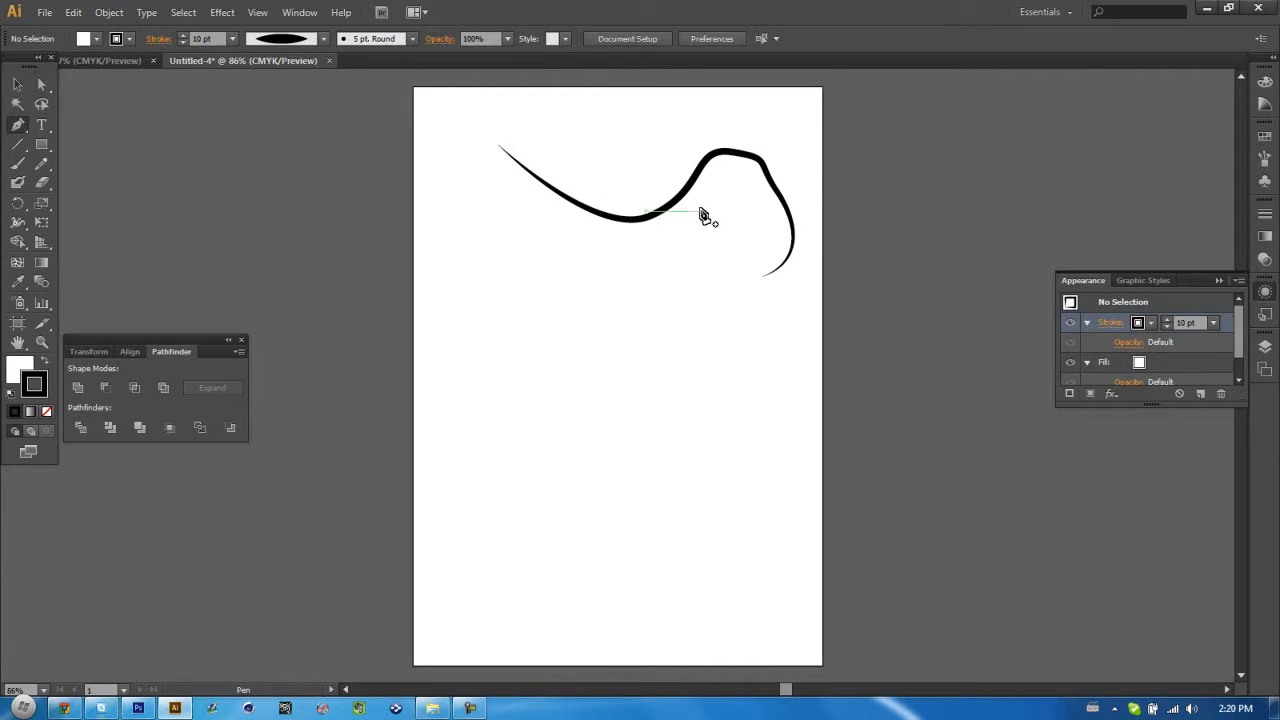
- Add a new layer and delete Layer 1 together with the curved stroke it contains
{"action": "left_click", "coordinate": [1265, 346]}
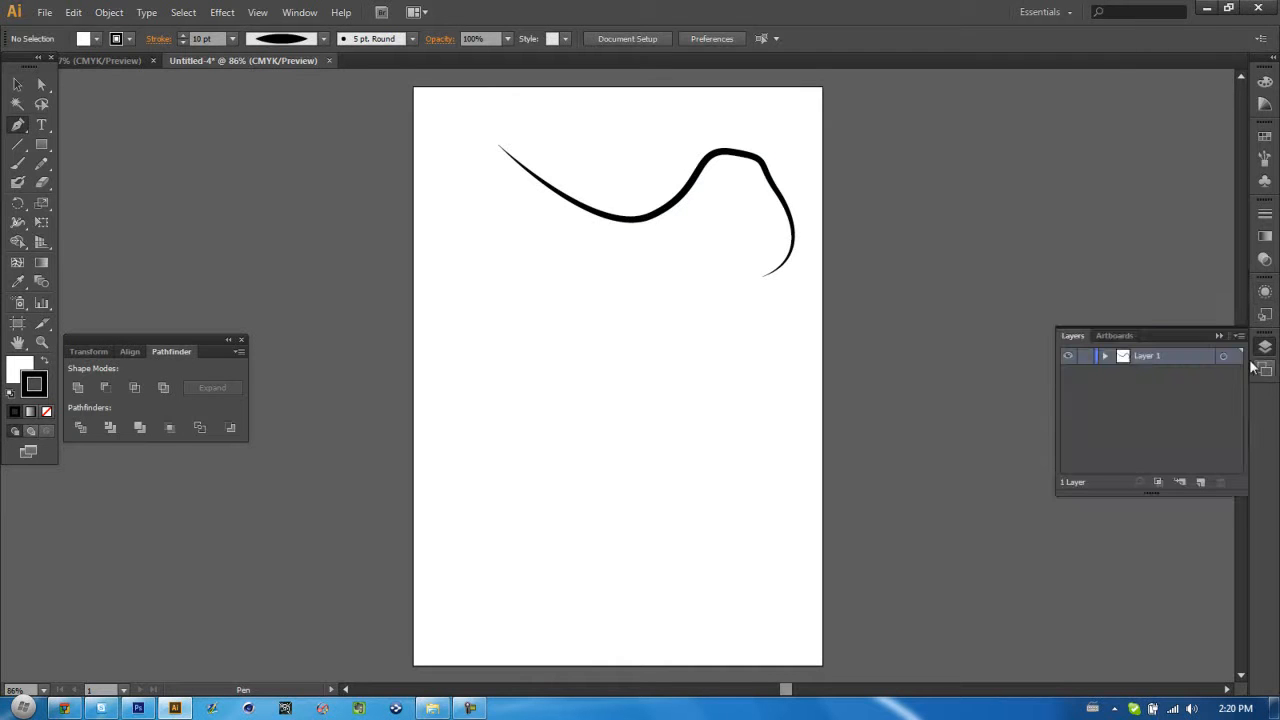
{"action": "left_click", "coordinate": [1180, 482]}
{"action": "left_click", "coordinate": [1180, 372]}
{"action": "left_click", "coordinate": [1201, 482]}
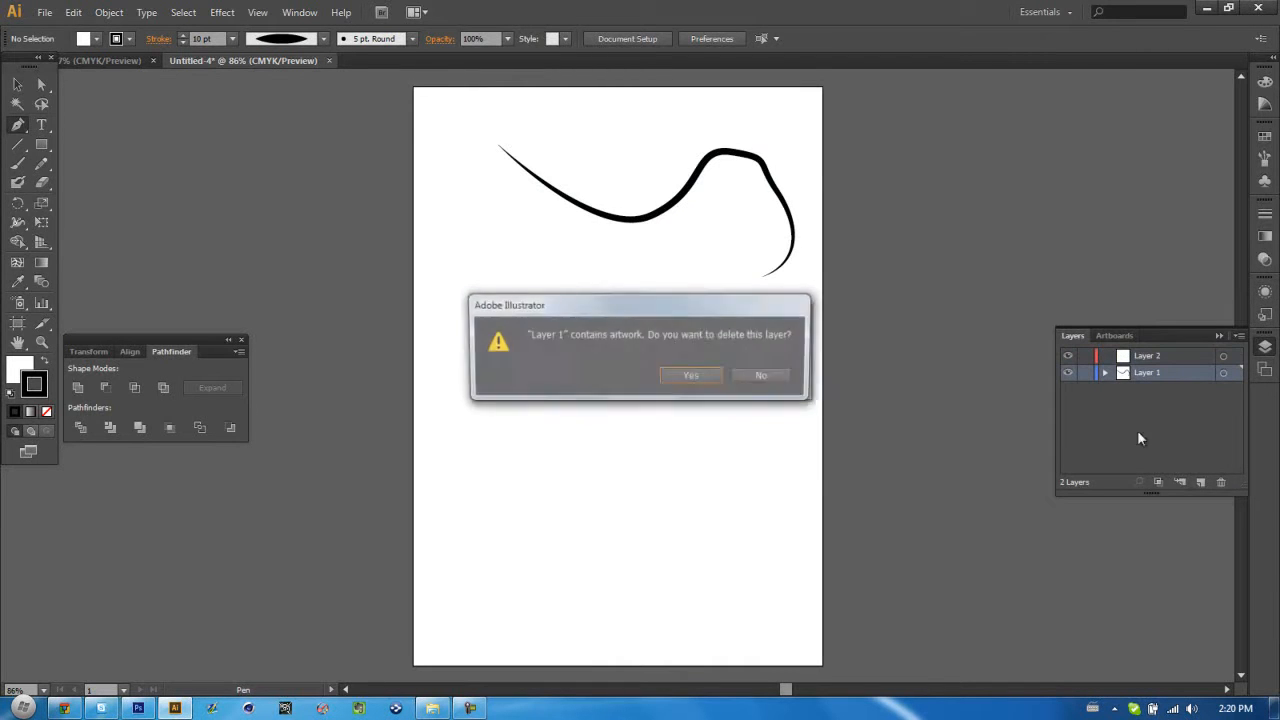
{"action": "left_click", "coordinate": [695, 379]}
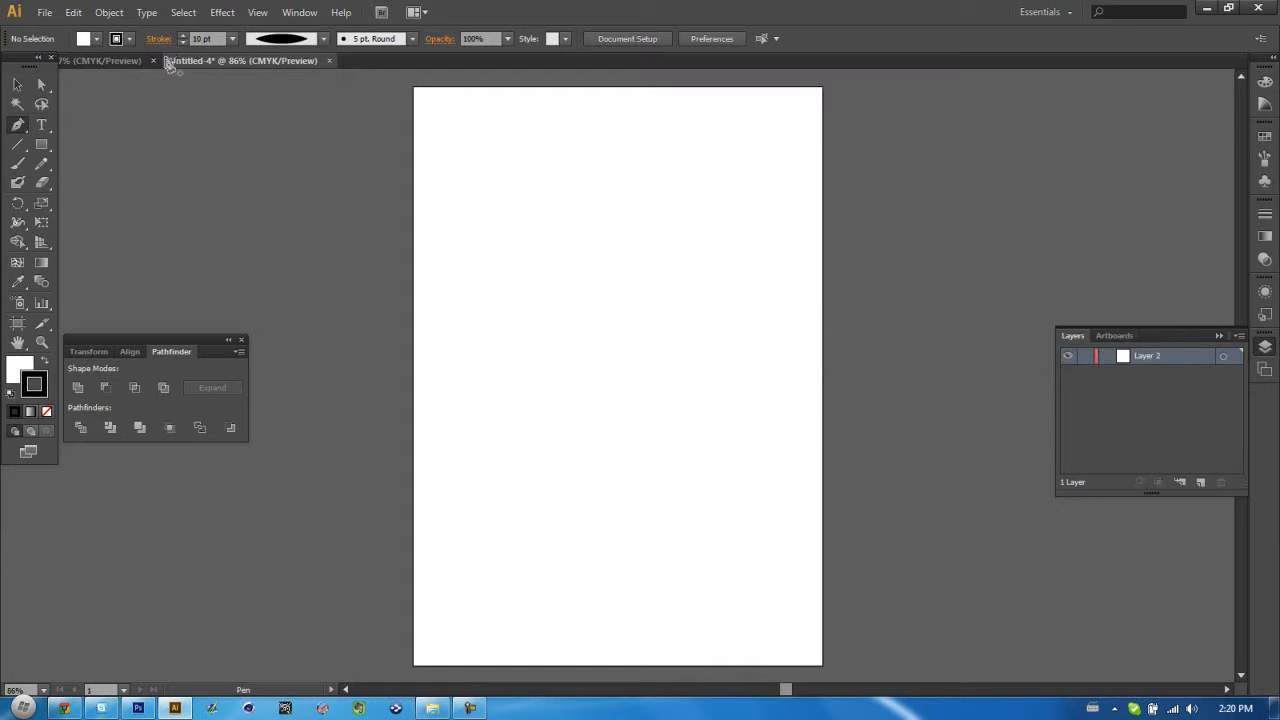
{"action": "left_click", "coordinate": [476, 183]}
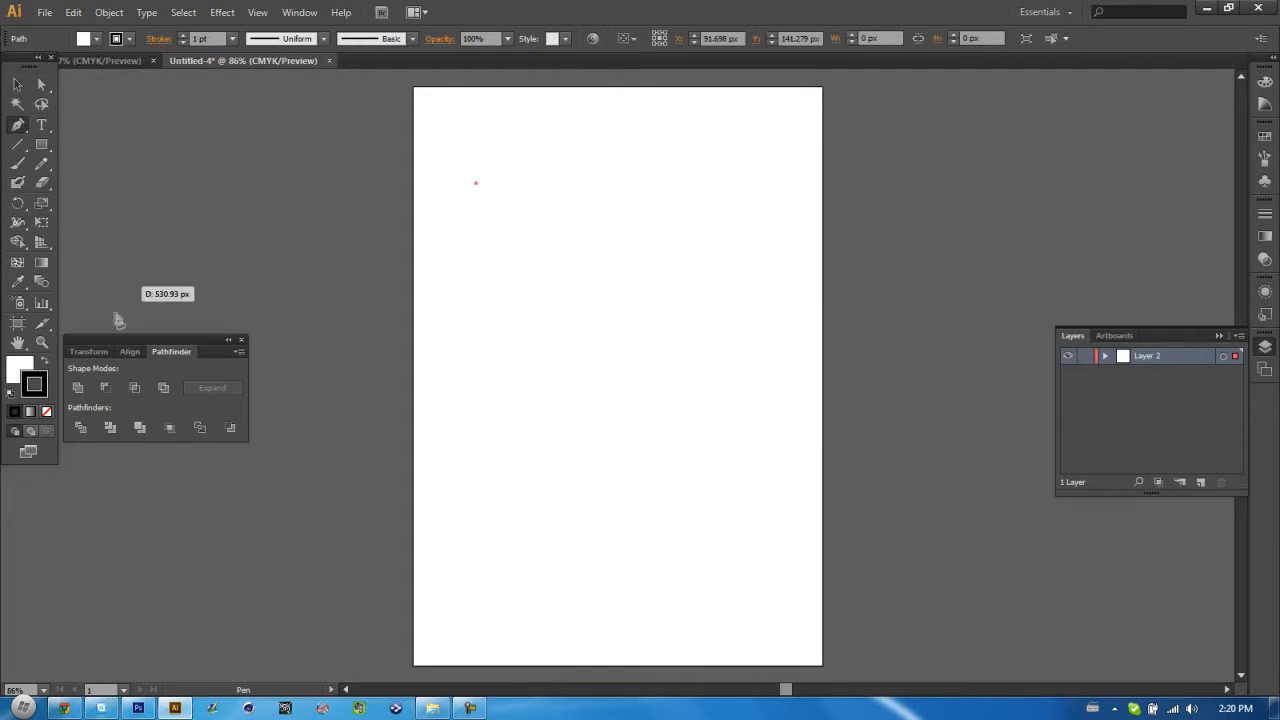
{"action": "key", "text": "ctrl+z"}
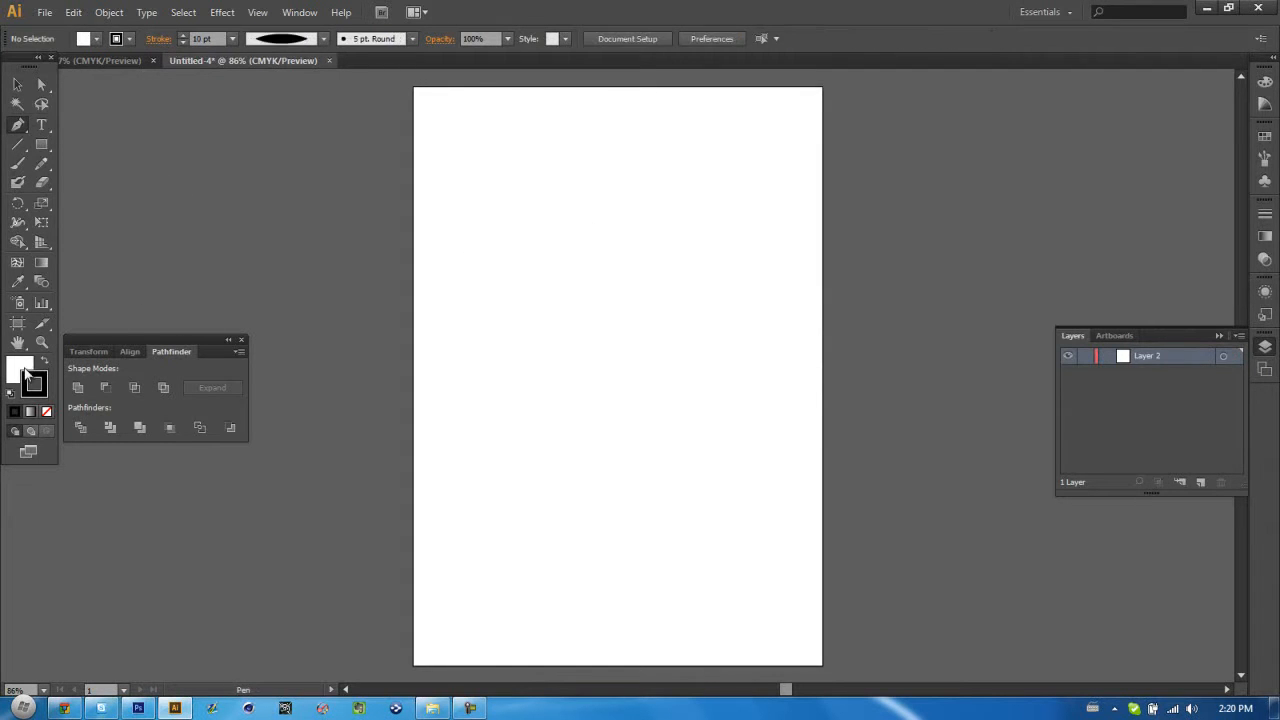
{"action": "left_click", "coordinate": [20, 370]}
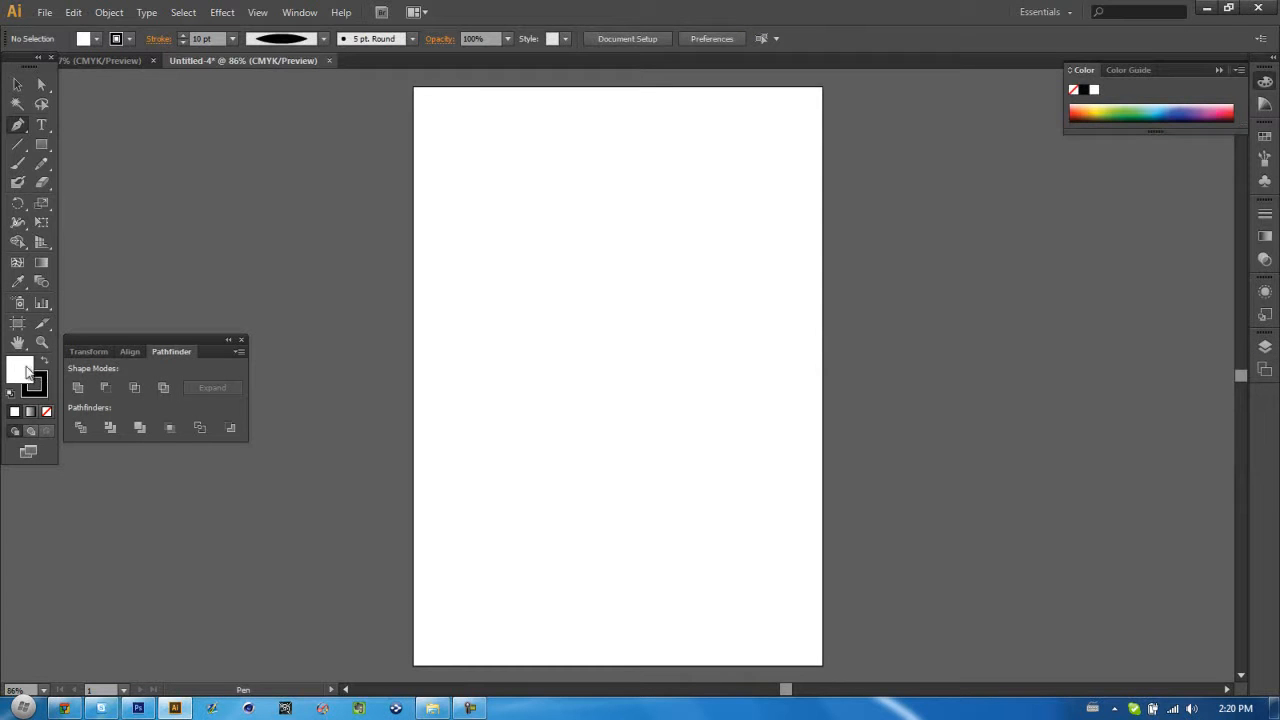
{"action": "left_click", "coordinate": [42, 386]}
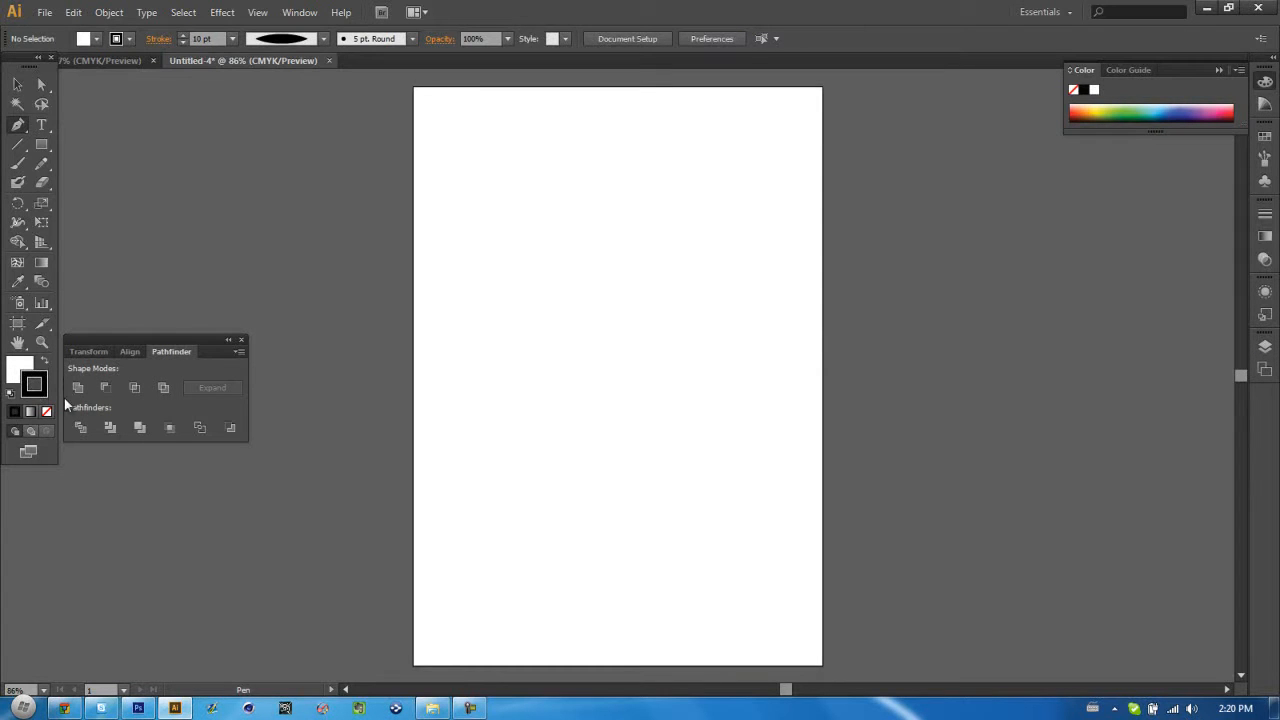
{"action": "left_click", "coordinate": [20, 369]}
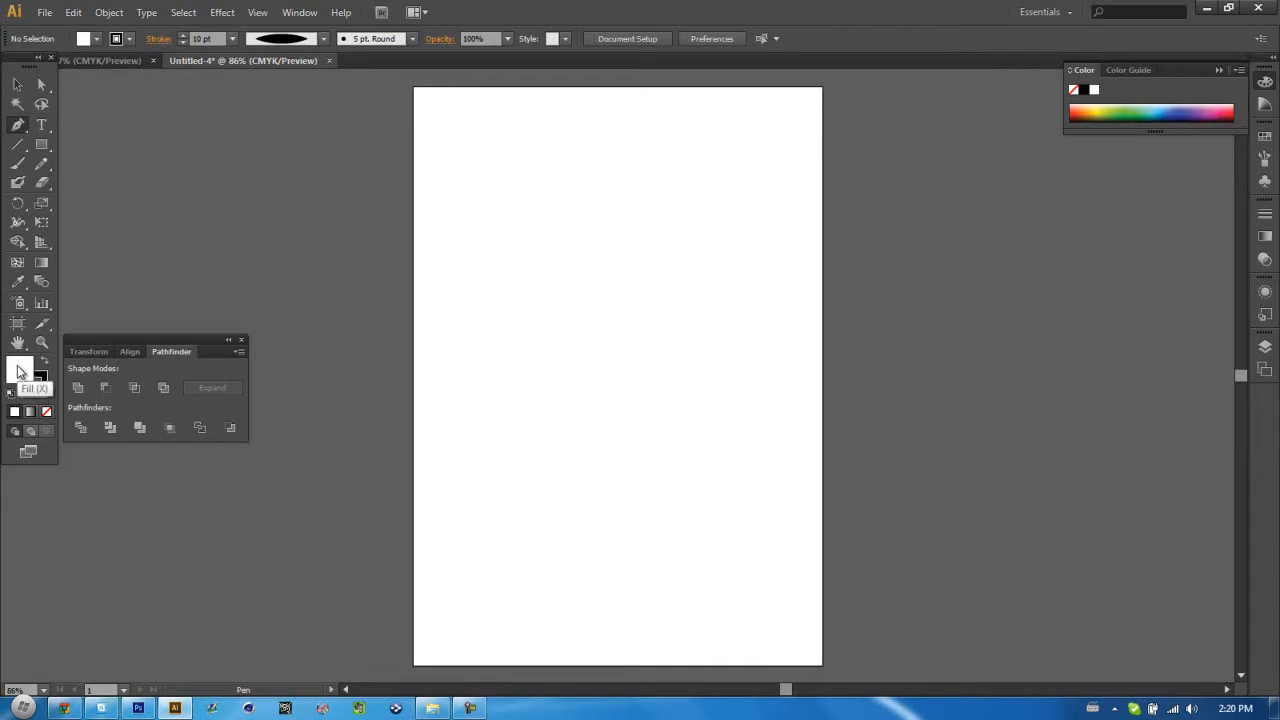
{"action": "left_click", "coordinate": [38, 380]}
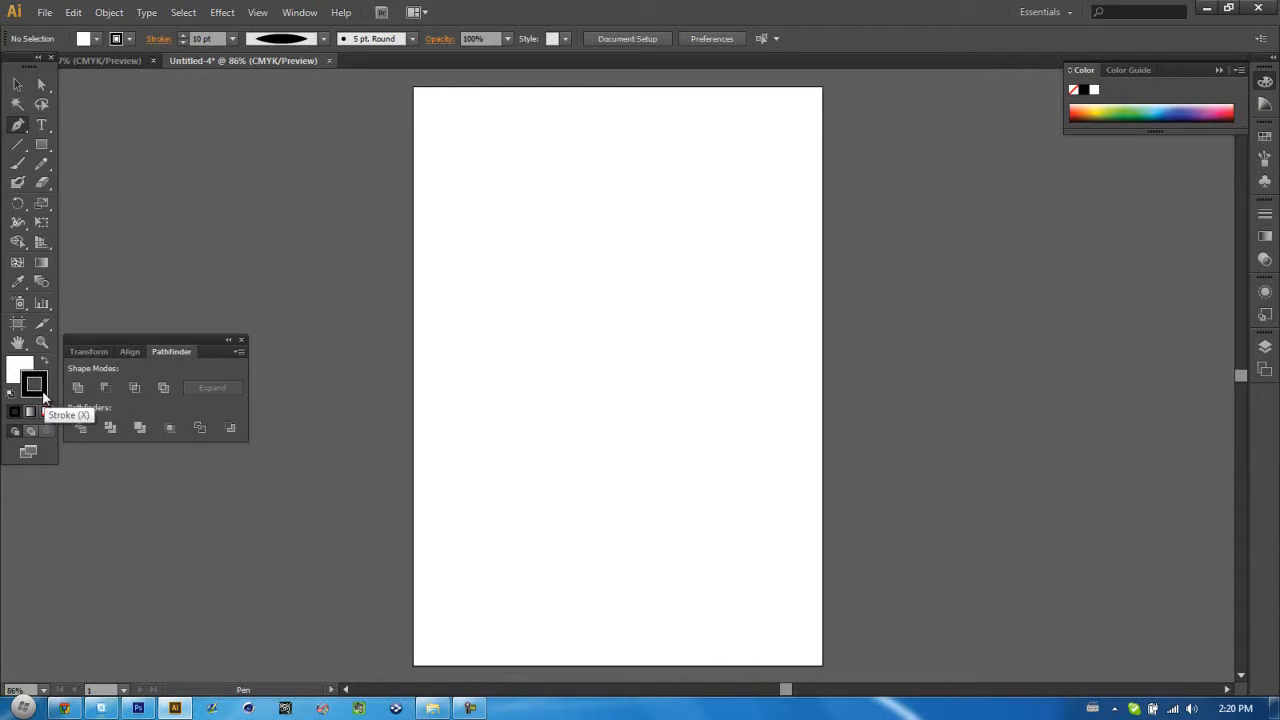
{"action": "left_click", "coordinate": [20, 370]}
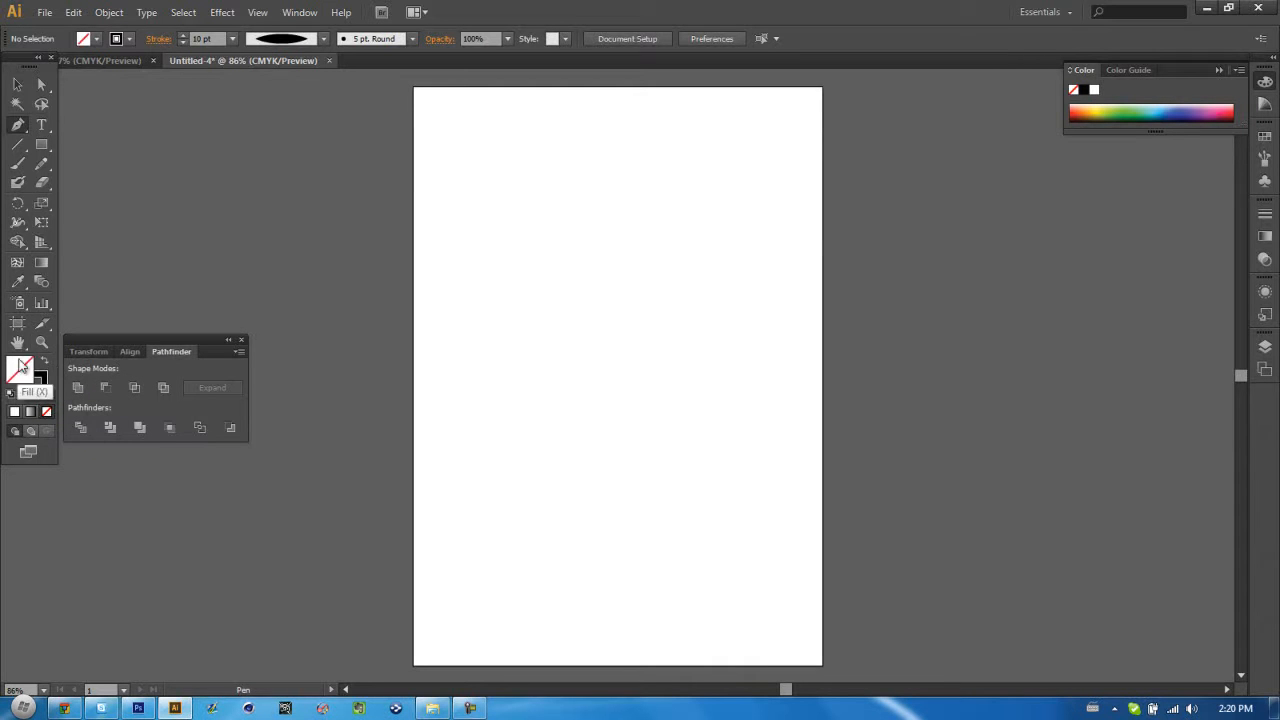
{"action": "left_click", "coordinate": [15, 412]}
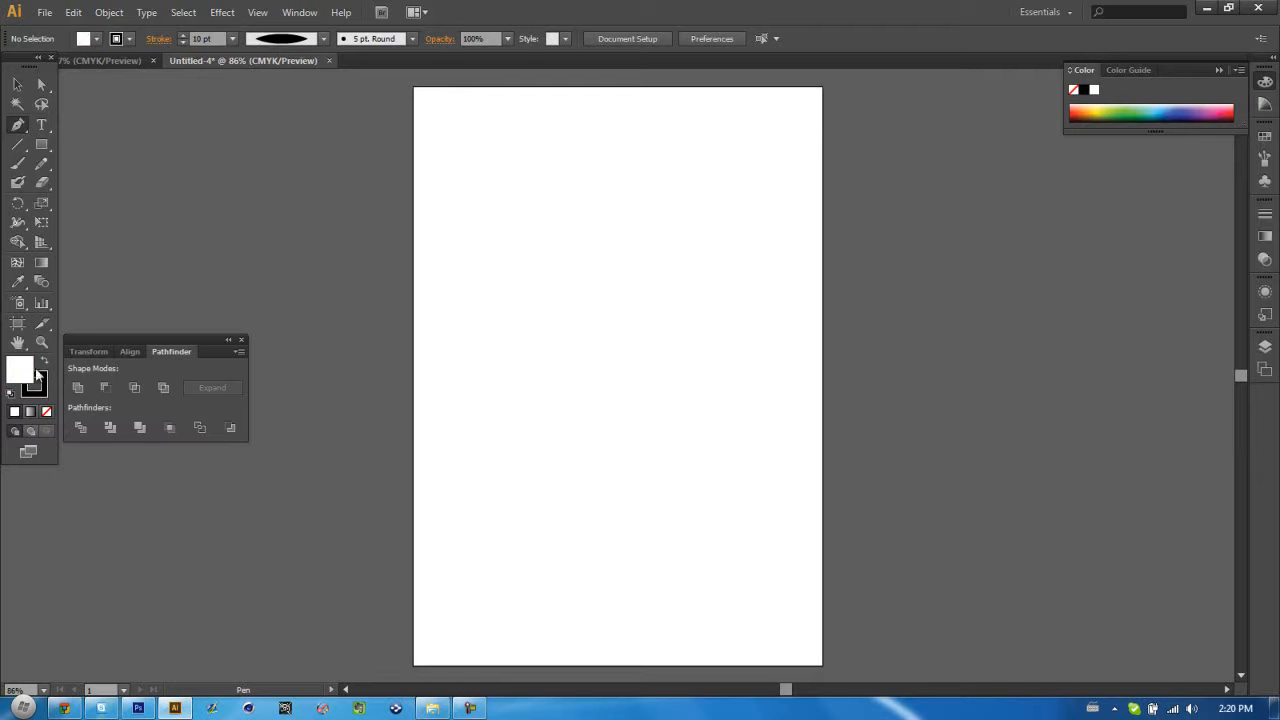
{"action": "key", "text": "h"}
{"action": "left_click", "coordinate": [17, 84]}
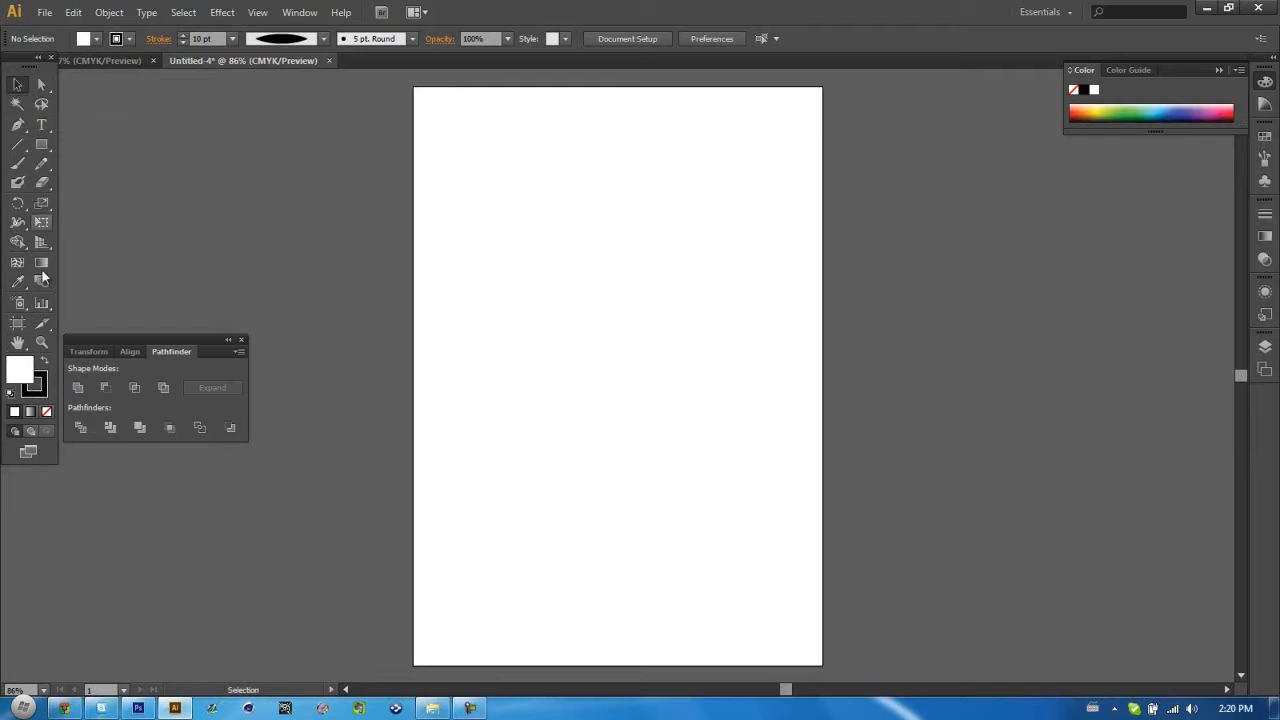
- Set the fill color to dark red, hex AF0909
{"action": "double_click", "coordinate": [32, 376]}
{"action": "left_click", "coordinate": [622, 316]}
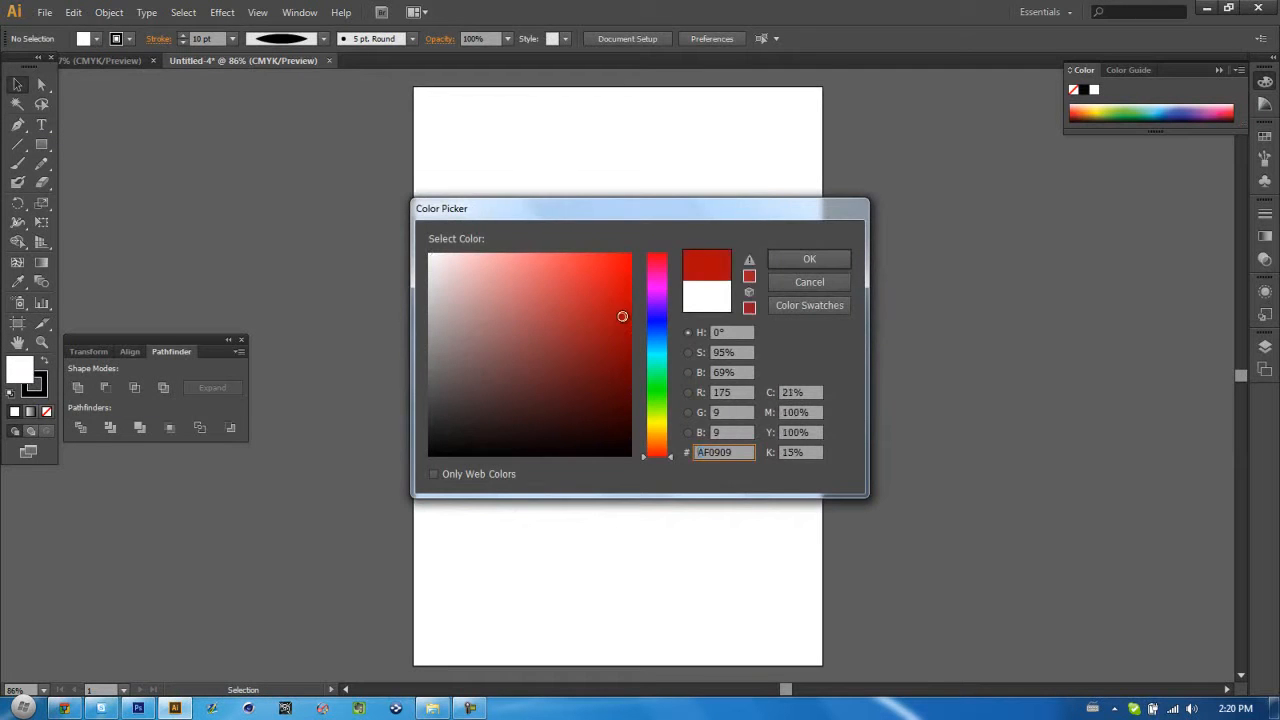
{"action": "left_click", "coordinate": [809, 259]}
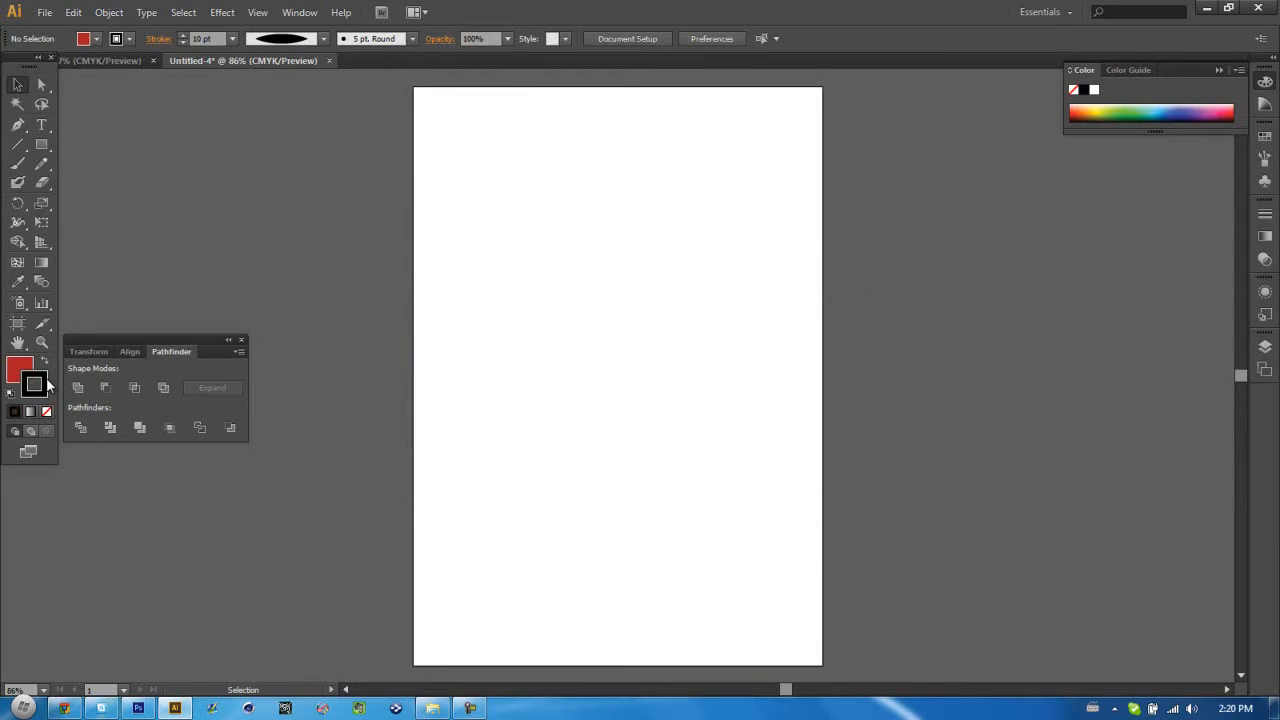
- Try a curved open path across the artboard with the Pen tool using the red fill, and undo all its points
{"action": "left_click", "coordinate": [17, 125]}
{"action": "left_click_drag", "start_coordinate": [547, 247], "coordinate": [554, 284]}
{"action": "mouse_move", "coordinate": [571, 353]}
{"action": "left_mouse_down"}
{"action": "mouse_move", "coordinate": [545, 398]}
{"action": "mouse_move", "coordinate": [514, 413]}
{"action": "left_mouse_up"}
{"action": "left_click_drag", "start_coordinate": [547, 466], "coordinate": [605, 450]}
{"action": "left_click_drag", "start_coordinate": [653, 358], "coordinate": [676, 335]}
{"action": "left_click_drag", "start_coordinate": [566, 464], "coordinate": [286, 374]}
{"action": "key", "text": "ctrl+z"}
{"action": "key", "text": "ctrl+z"}
{"action": "key", "text": "ctrl+z"}
{"action": "key", "text": "ctrl+z"}
{"action": "key", "text": "ctrl+z"}
{"action": "key", "text": "ctrl+z"}
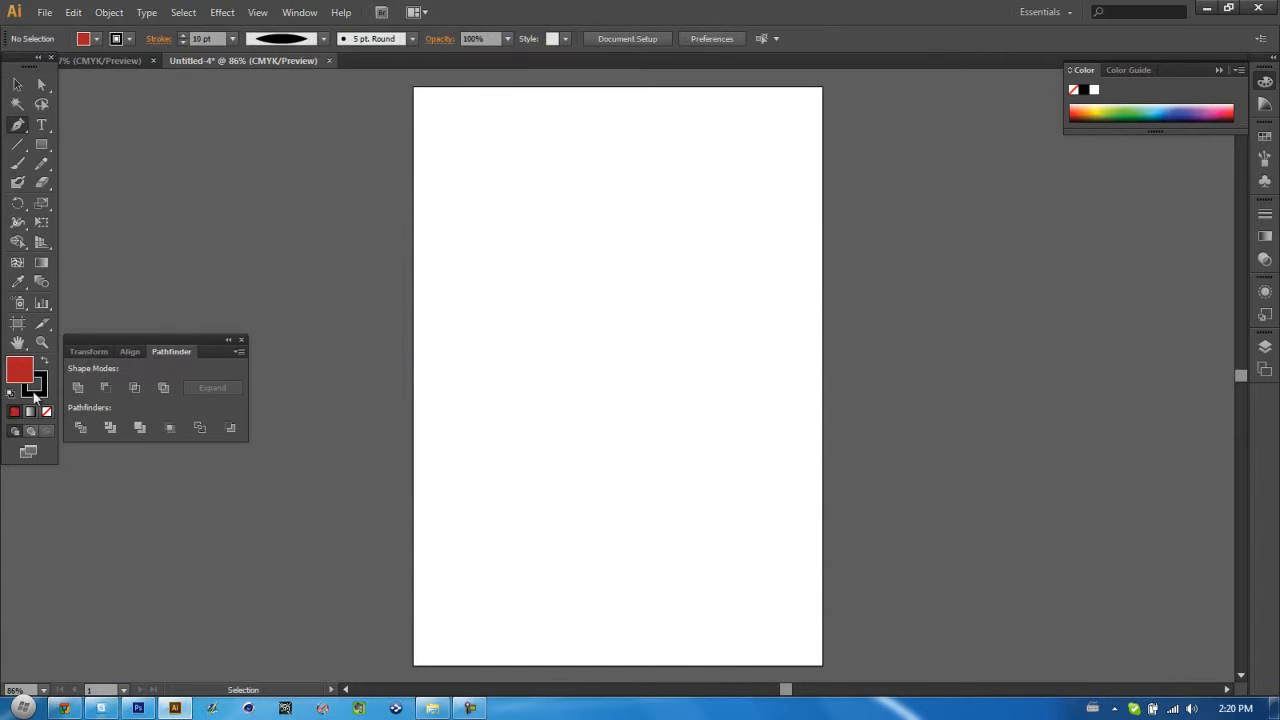
- Set the fill to none and make the stroke the active color attribute
{"action": "left_click", "coordinate": [45, 412]}
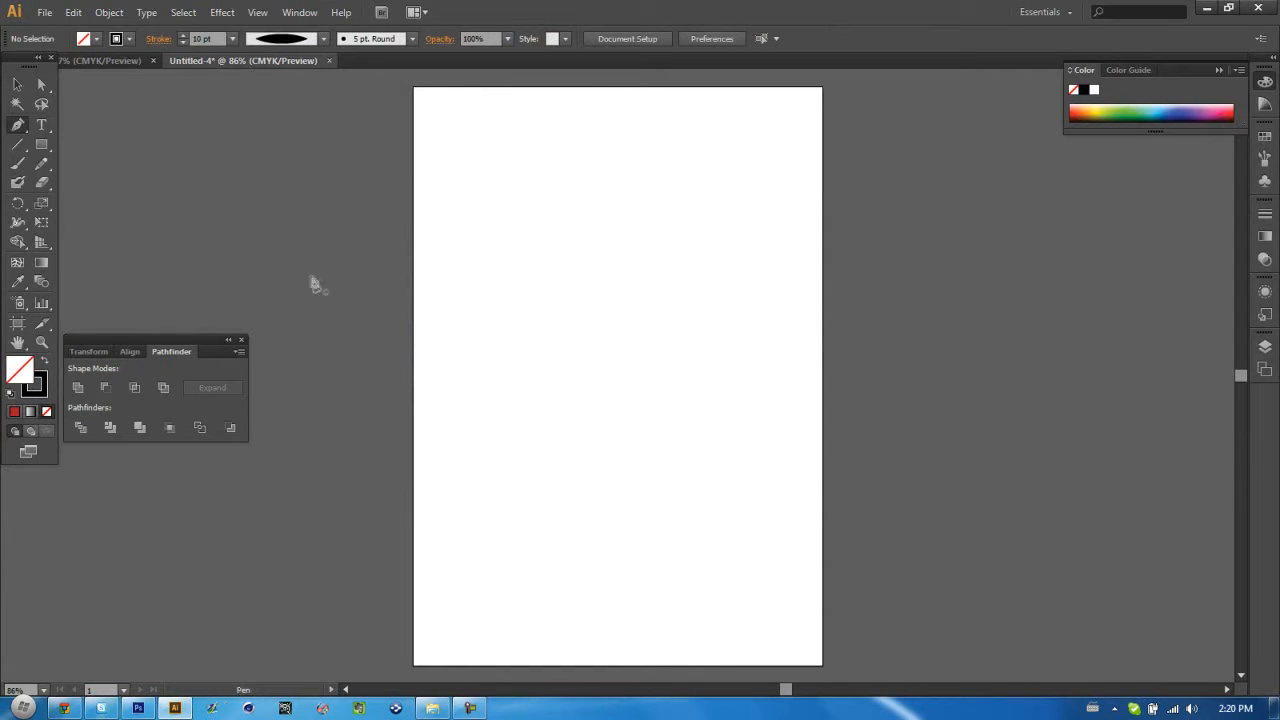
{"action": "left_click", "coordinate": [42, 385]}
{"action": "left_click", "coordinate": [1264, 293]}
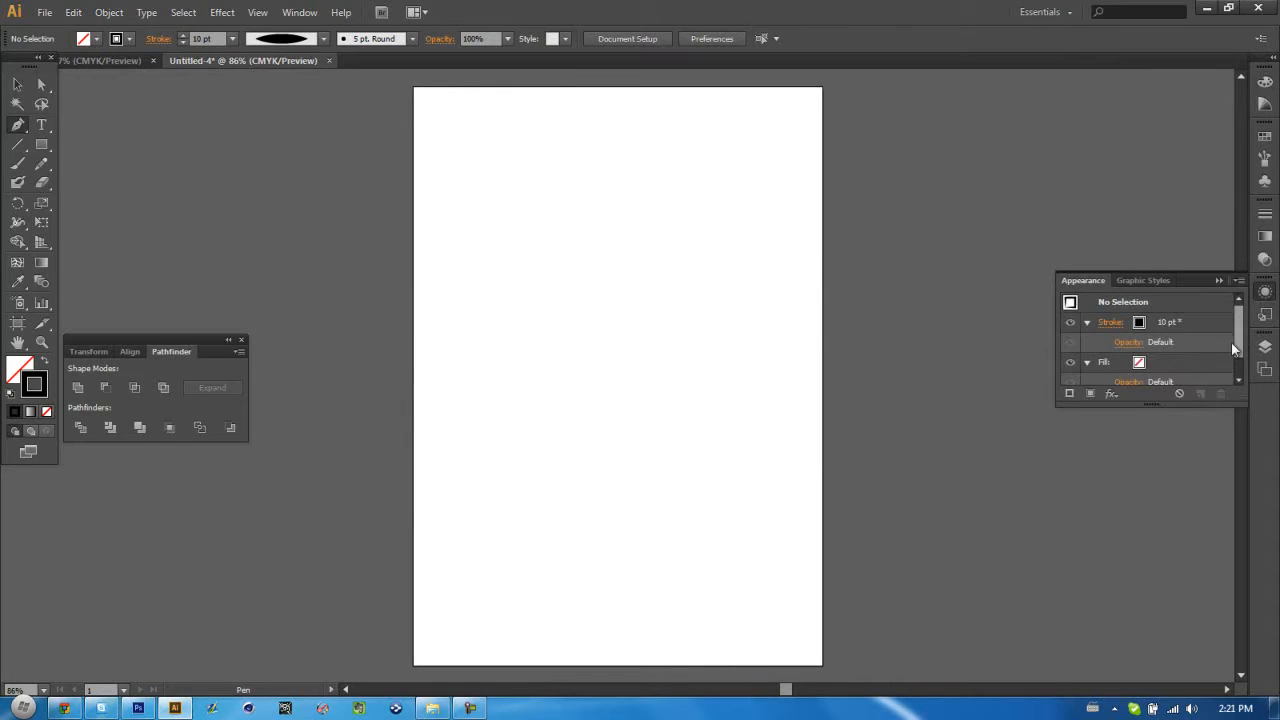
{"action": "left_click", "coordinate": [1214, 279]}
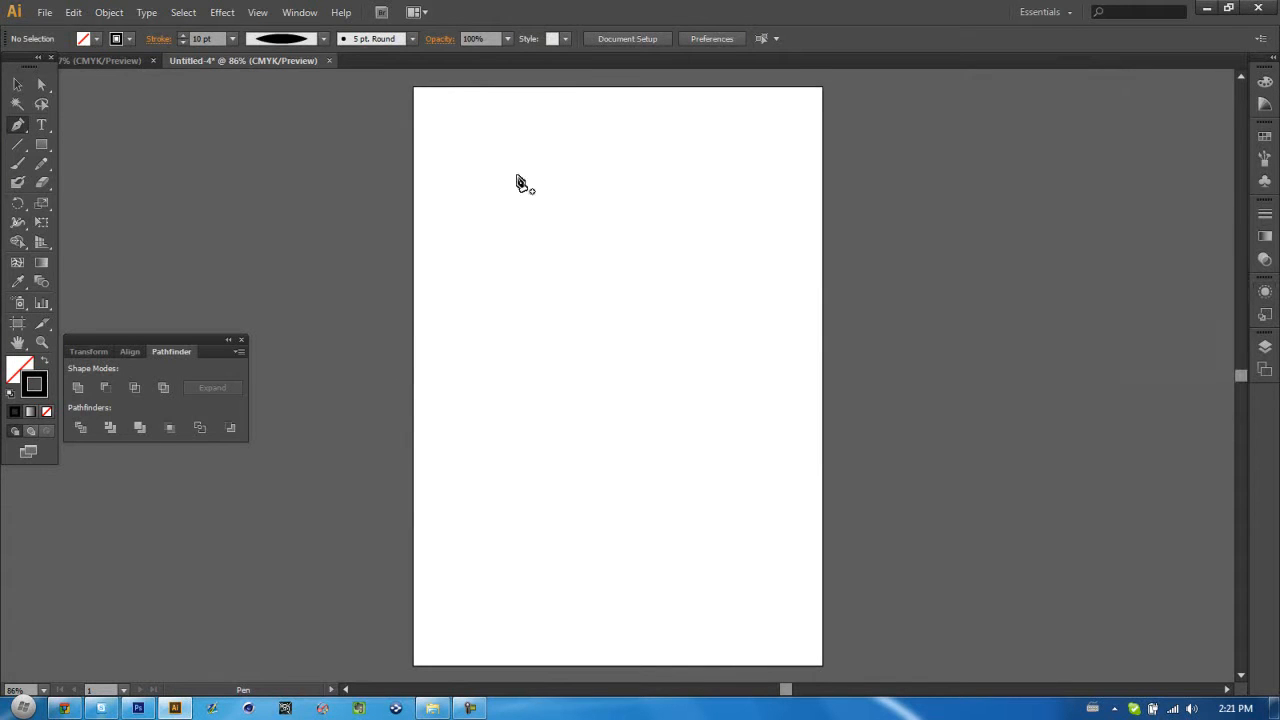
{"action": "left_click", "coordinate": [183, 35]}
{"action": "left_click", "coordinate": [183, 43]}
{"action": "left_click", "coordinate": [183, 43]}
{"action": "left_click", "coordinate": [323, 38]}
{"action": "left_click", "coordinate": [300, 60]}
- Draw an open U-shaped path about 250 px wide and 283 px high with the Pen tool in the artboard's upper half
{"action": "mouse_move", "coordinate": [505, 185]}
{"action": "left_mouse_down"}
{"action": "mouse_move", "coordinate": [520, 237]}
{"action": "mouse_move", "coordinate": [512, 205]}
{"action": "left_mouse_up"}
{"action": "left_click_drag", "start_coordinate": [566, 300], "coordinate": [618, 289]}
{"action": "key", "text": "ctrl+z"}
{"action": "left_click_drag", "start_coordinate": [560, 375], "coordinate": [645, 390]}
{"action": "left_click_drag", "start_coordinate": [669, 362], "coordinate": [679, 348]}
{"action": "left_click_drag", "start_coordinate": [671, 186], "coordinate": [660, 160]}
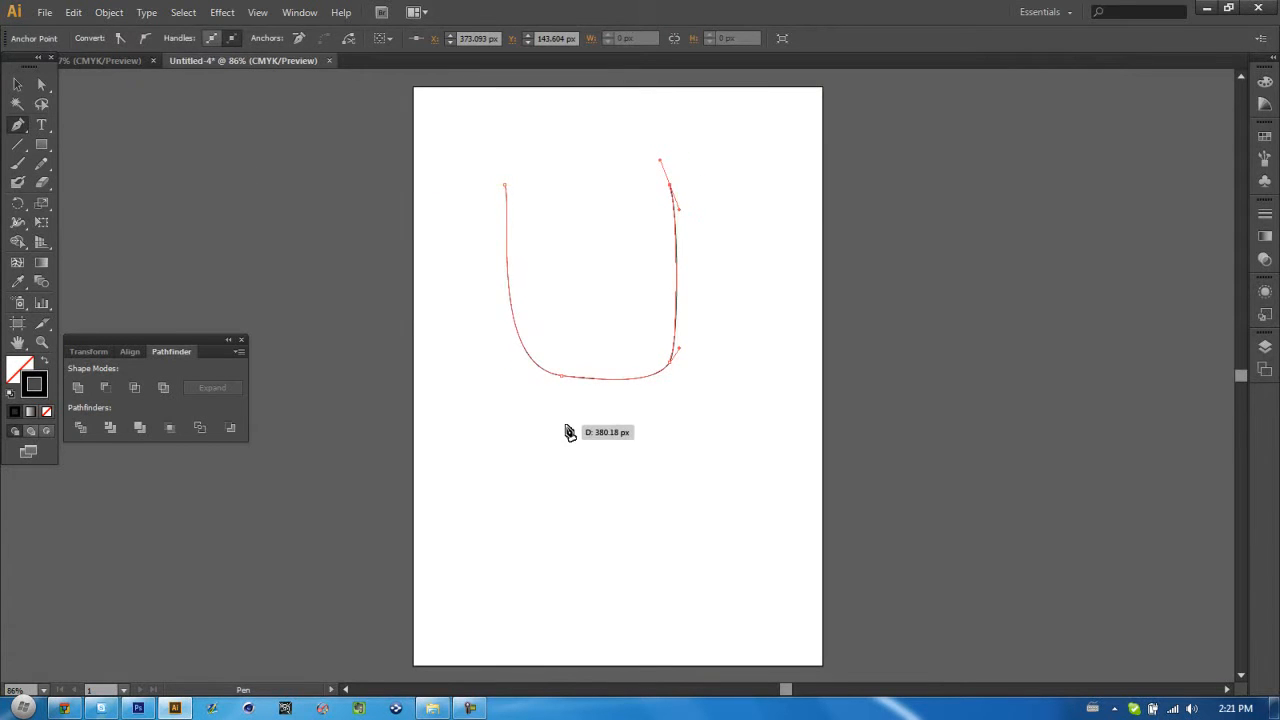
{"action": "key", "text": "v"}
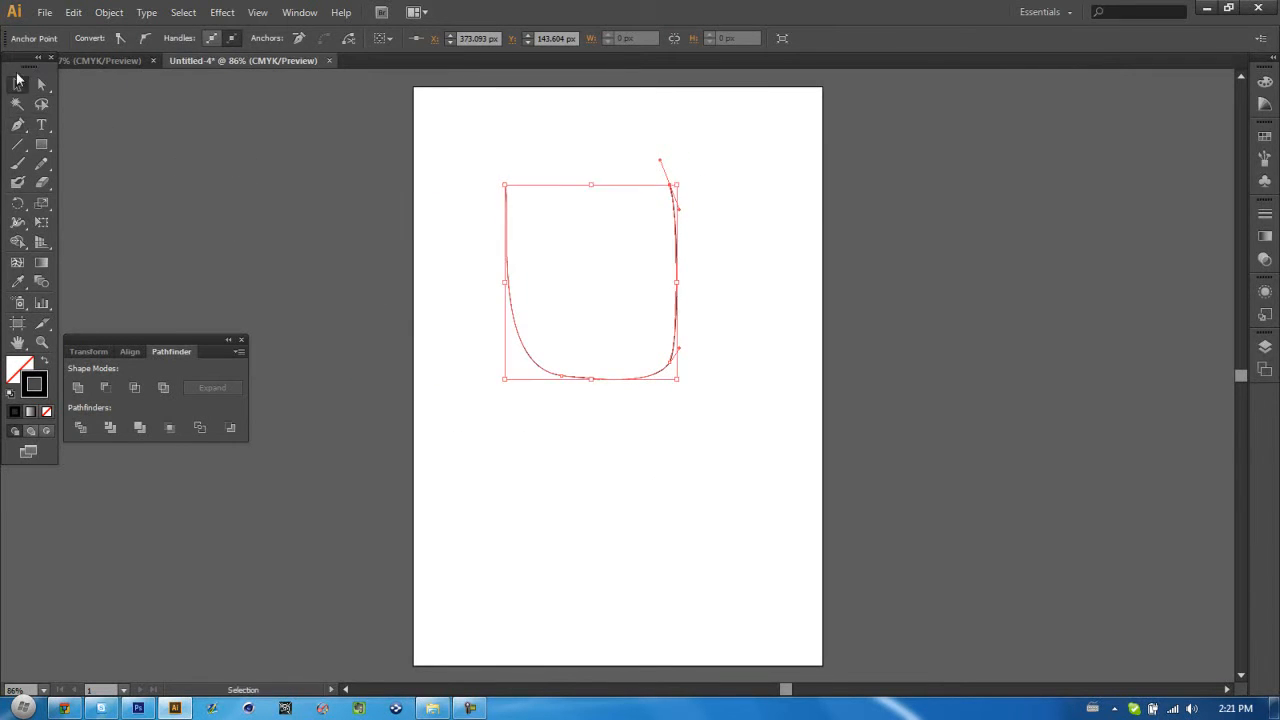
{"action": "left_click", "coordinate": [607, 511]}
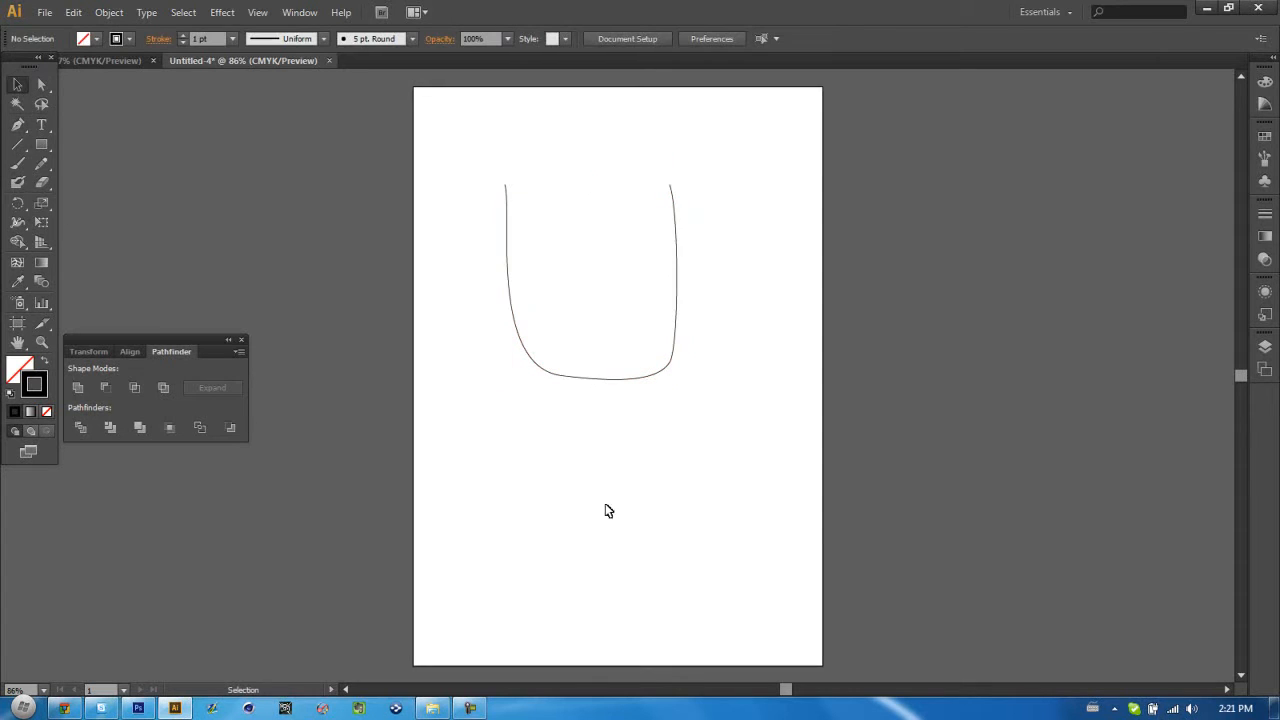
- Set the U-shaped path's stroke weight to 10 pt
{"action": "left_click", "coordinate": [655, 379]}
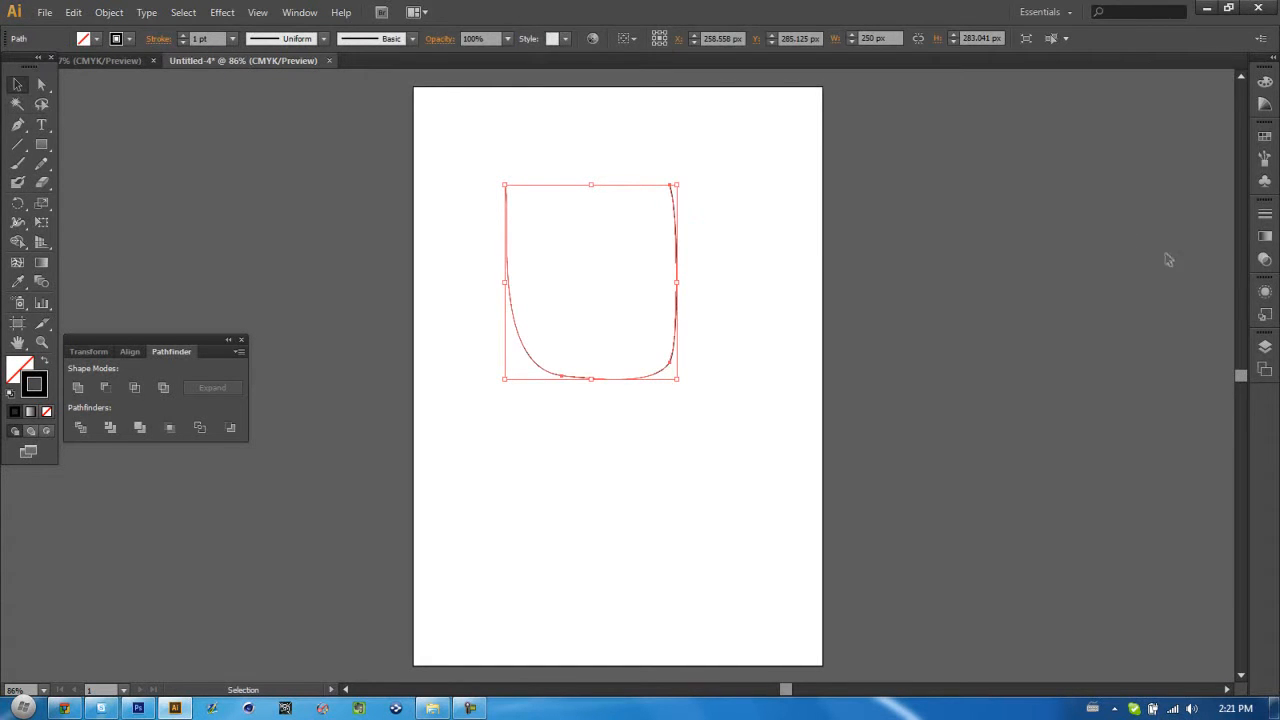
{"action": "left_click", "coordinate": [1265, 291]}
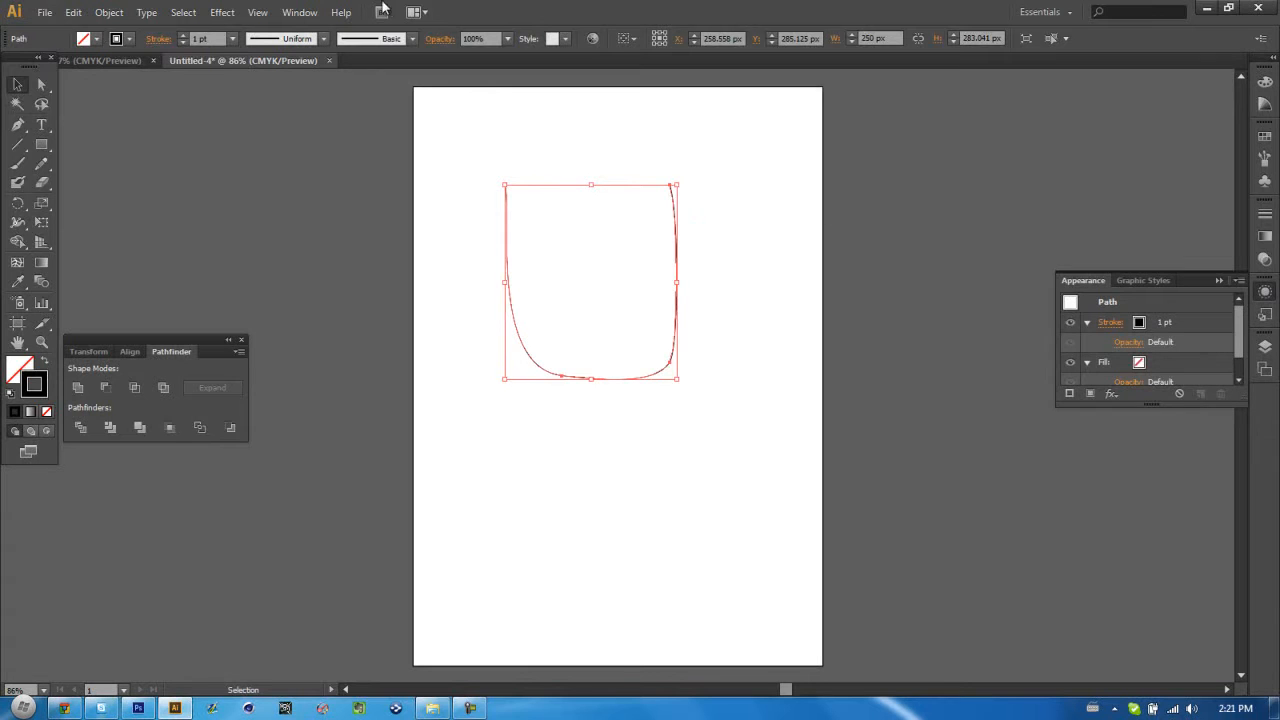
{"action": "left_click", "coordinate": [296, 12]}
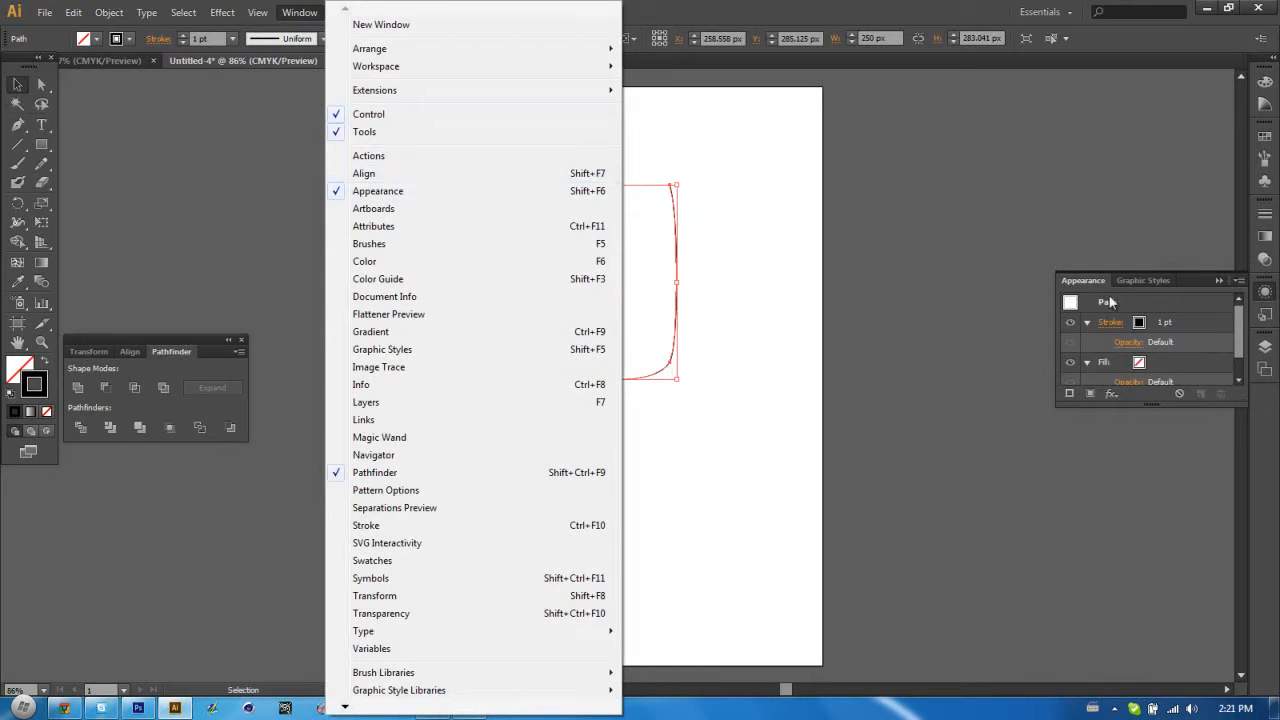
{"action": "left_click", "coordinate": [1194, 305]}
{"action": "left_click", "coordinate": [1218, 281]}
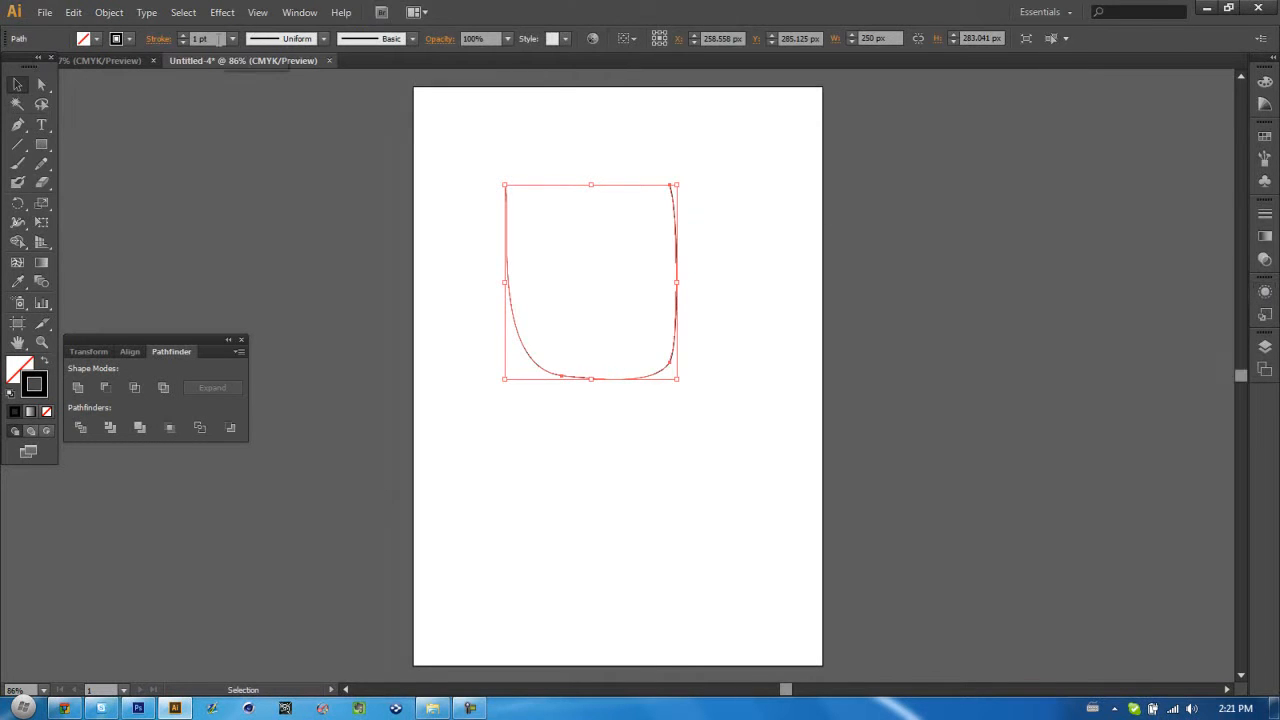
{"action": "left_click", "coordinate": [201, 39]}
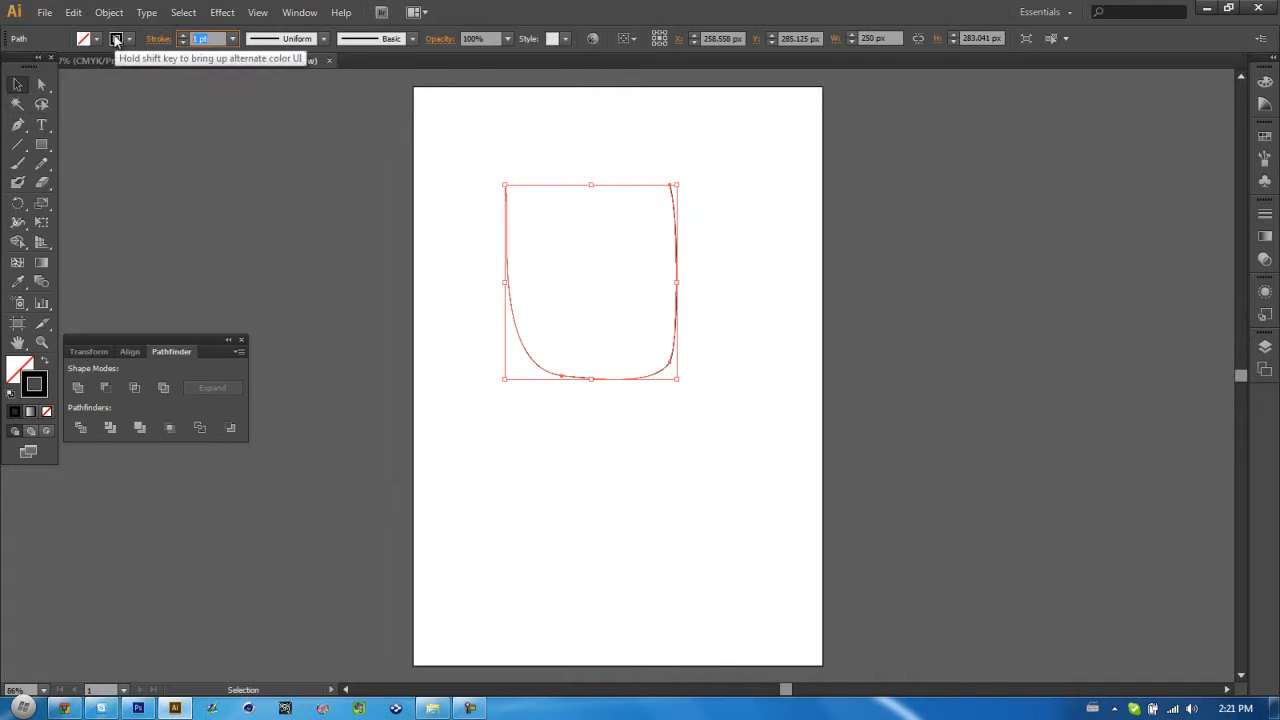
{"action": "key", "text": "Return"}
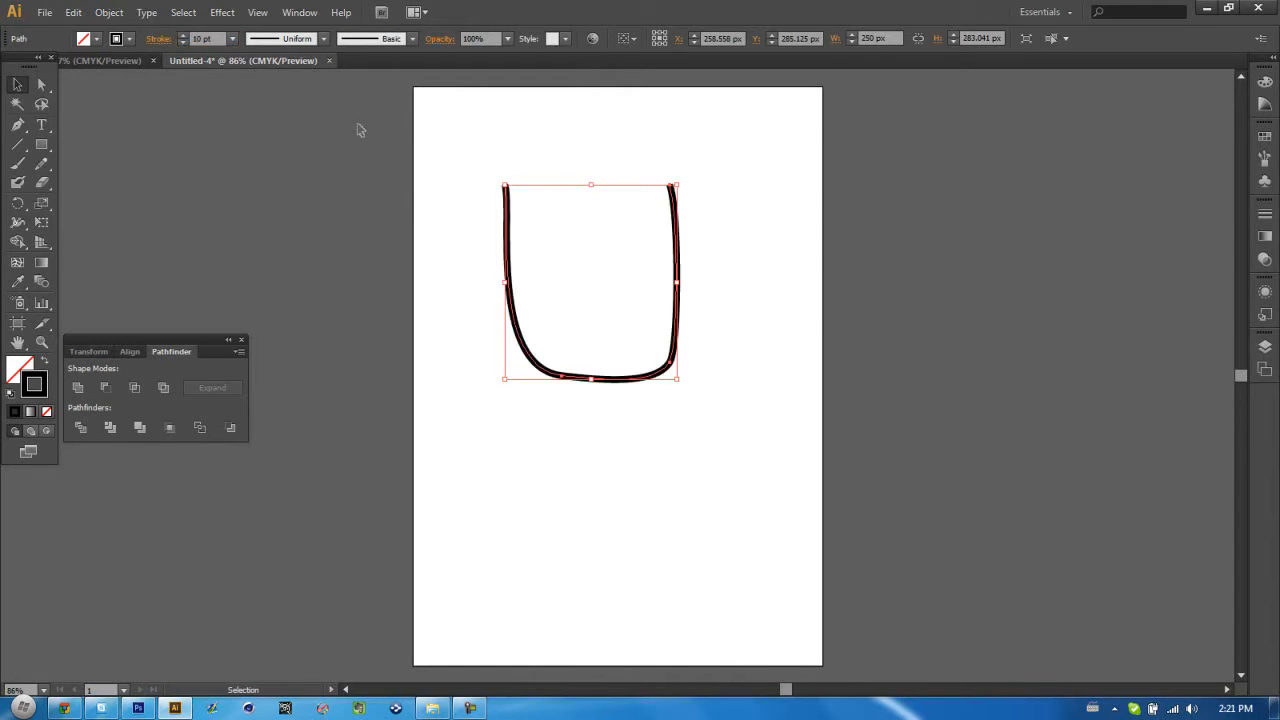
{"action": "left_click", "coordinate": [680, 490]}
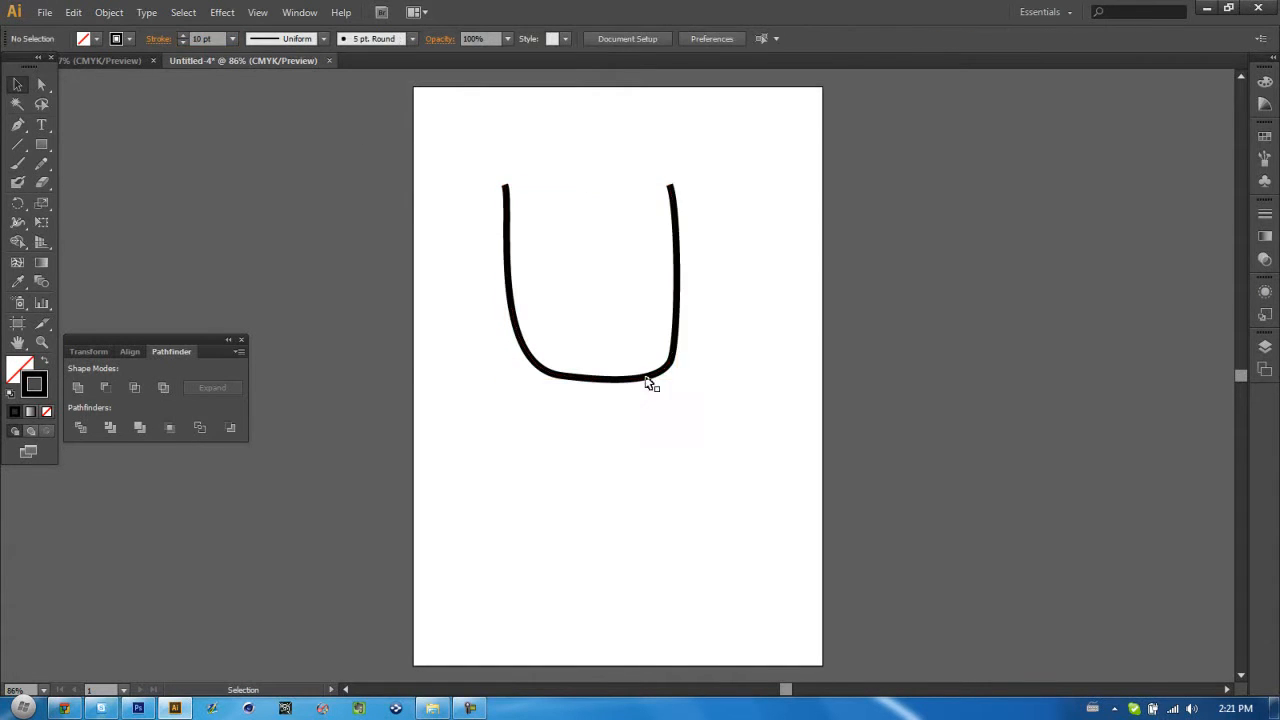
- Apply the triangular width profile that tapers to a point at one end to the U-shaped path
{"action": "left_click", "coordinate": [679, 270]}
{"action": "left_click", "coordinate": [325, 39]}
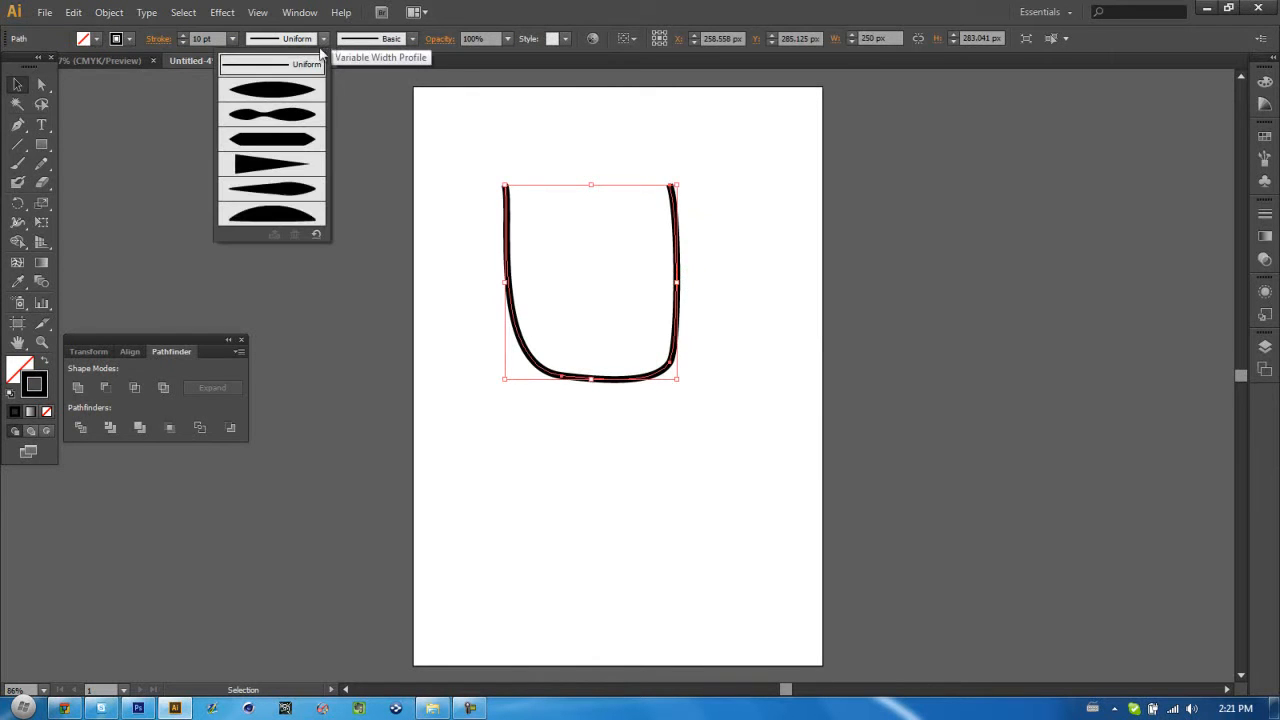
{"action": "left_click", "coordinate": [295, 206]}
{"action": "left_click", "coordinate": [645, 467]}
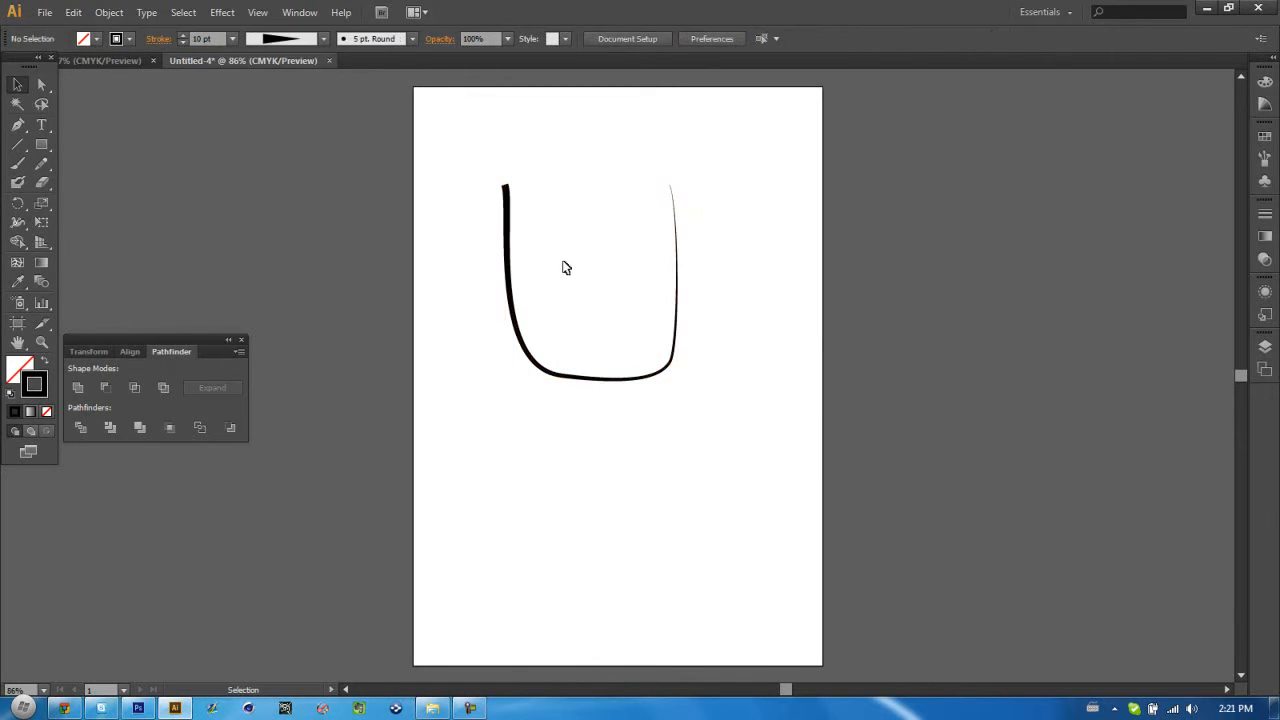
- Change the U-shaped path's width profile to the elliptical one that tapers at both ends
{"action": "left_click", "coordinate": [322, 40]}
{"action": "left_click", "coordinate": [285, 86]}
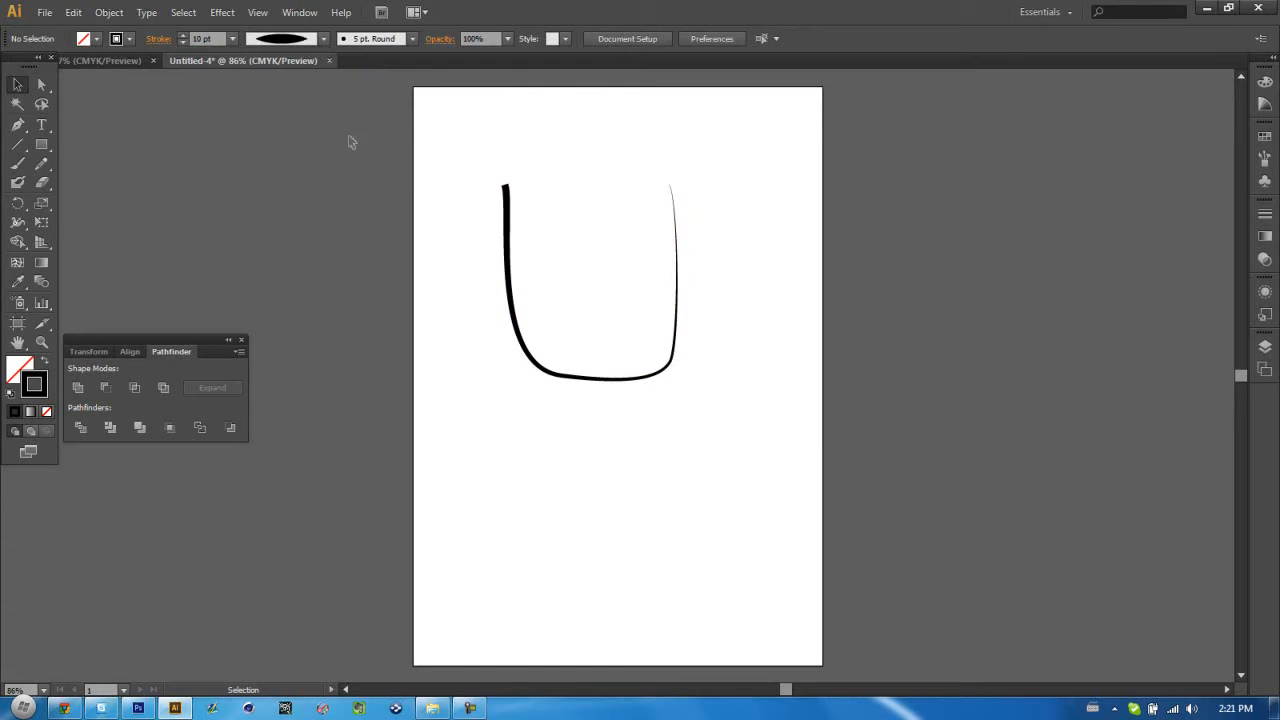
{"action": "left_click", "coordinate": [505, 272]}
{"action": "left_click", "coordinate": [325, 39]}
{"action": "left_click", "coordinate": [298, 93]}
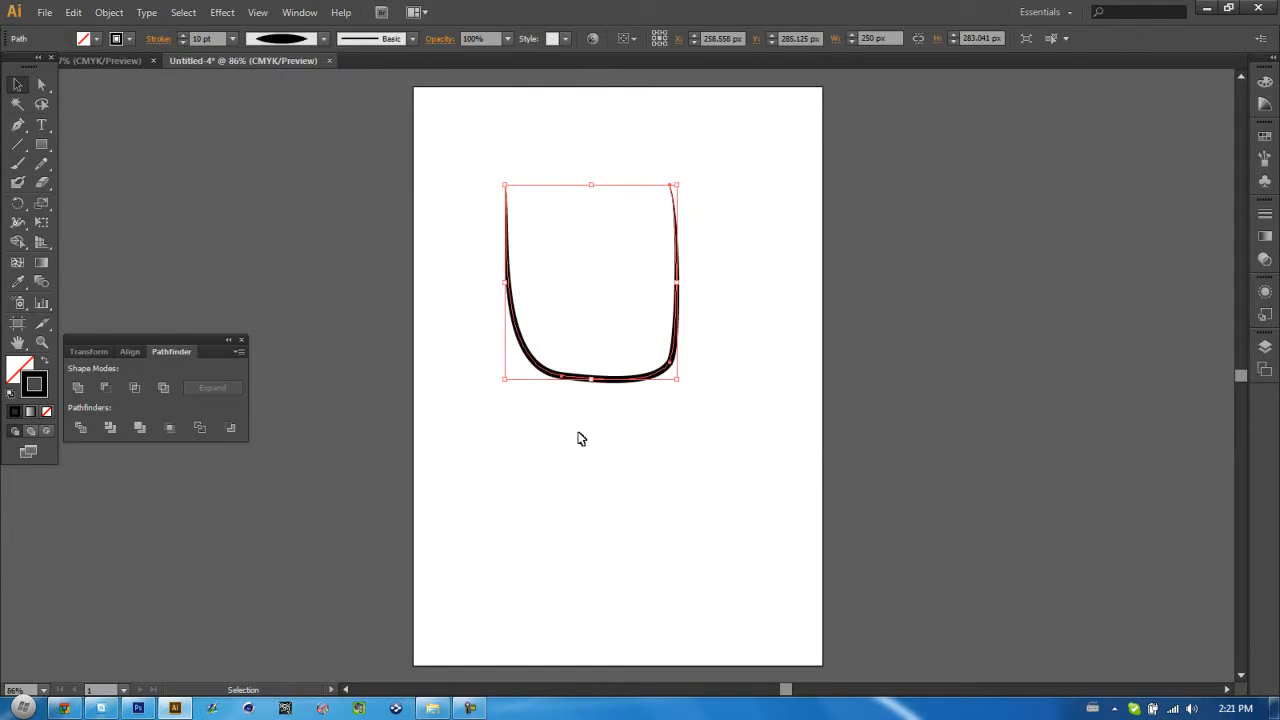
{"action": "left_click", "coordinate": [597, 466]}
- Apply the double-bulge width profile with a narrow middle to the U-shaped path
{"action": "left_click", "coordinate": [511, 254]}
{"action": "left_click", "coordinate": [323, 39]}
{"action": "left_click", "coordinate": [298, 124]}
{"action": "left_click", "coordinate": [553, 456]}
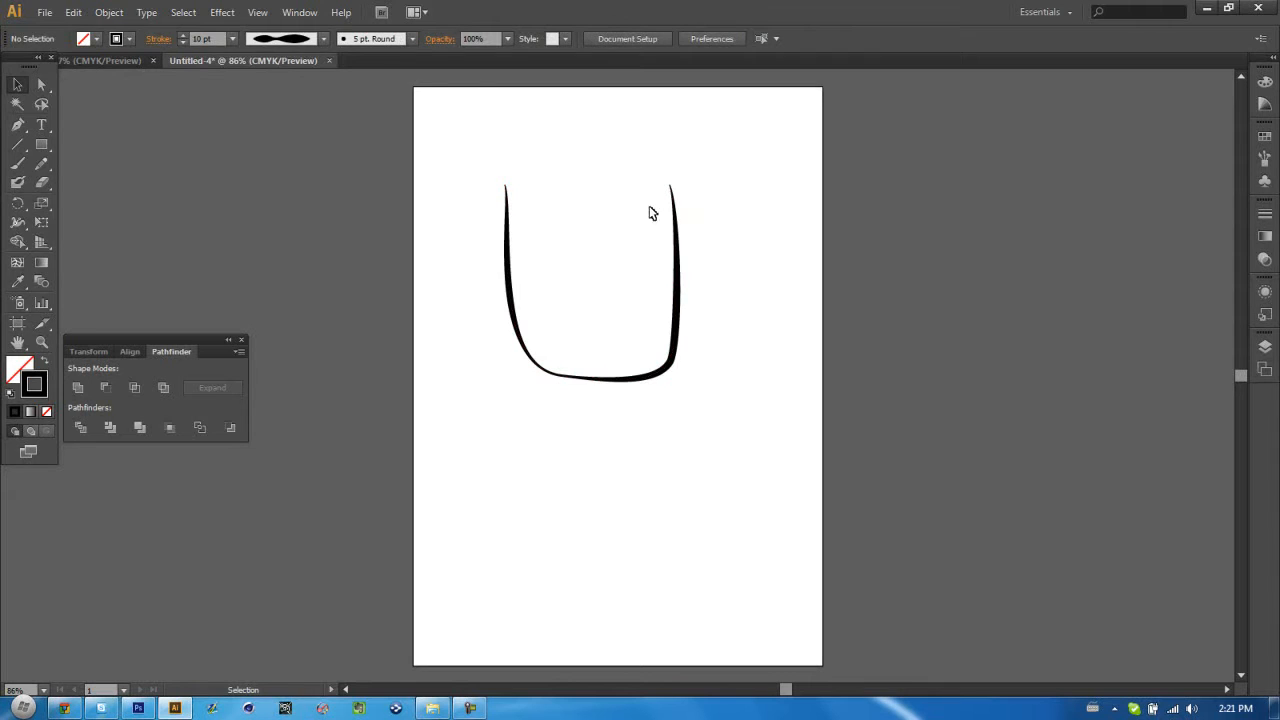
- With nothing selected, try the elongated hexagonal, teardrop and half-ellipse width profiles, ending on the elliptical one
{"action": "left_click", "coordinate": [324, 39]}
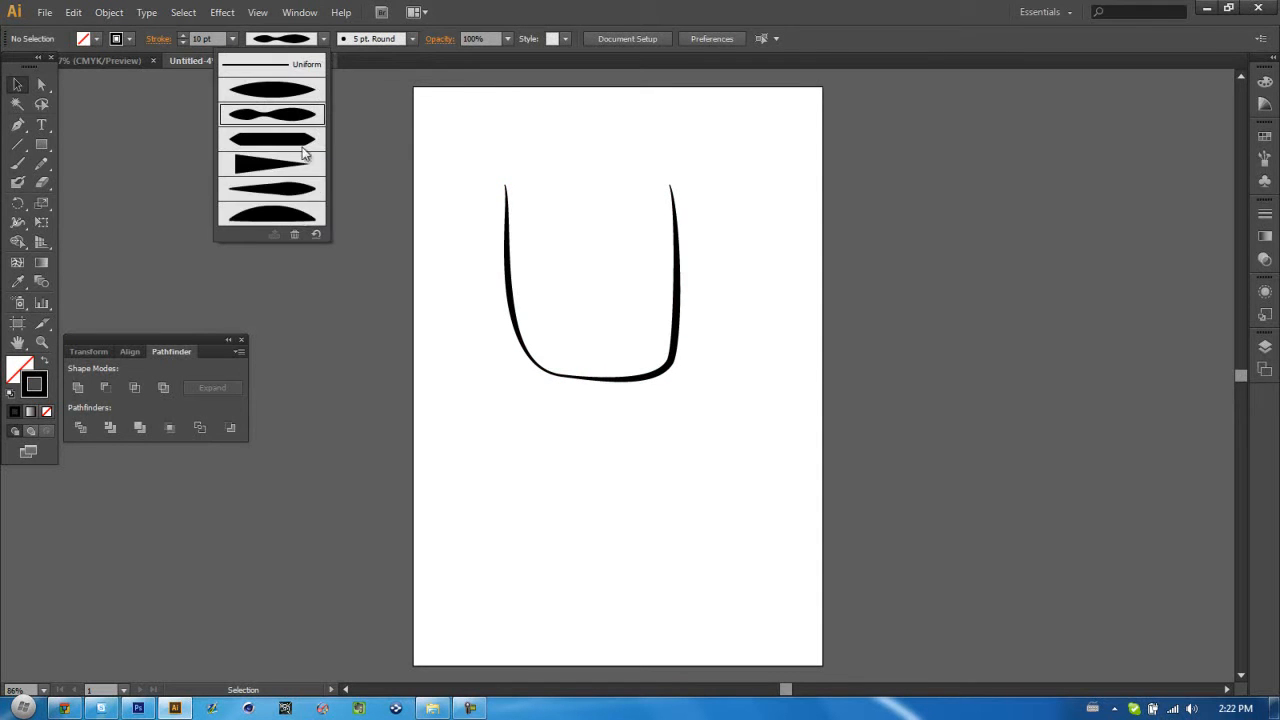
{"action": "left_click", "coordinate": [306, 164]}
{"action": "left_click", "coordinate": [324, 39]}
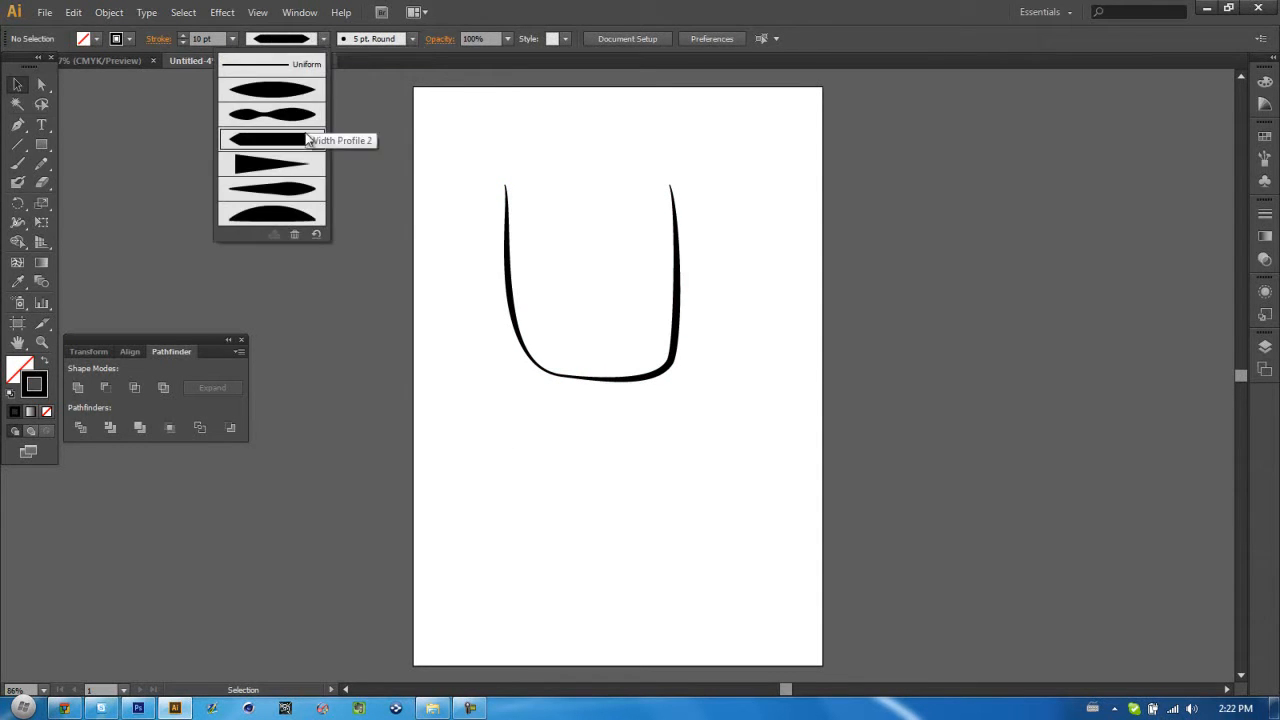
{"action": "left_click", "coordinate": [306, 204]}
{"action": "left_click", "coordinate": [324, 39]}
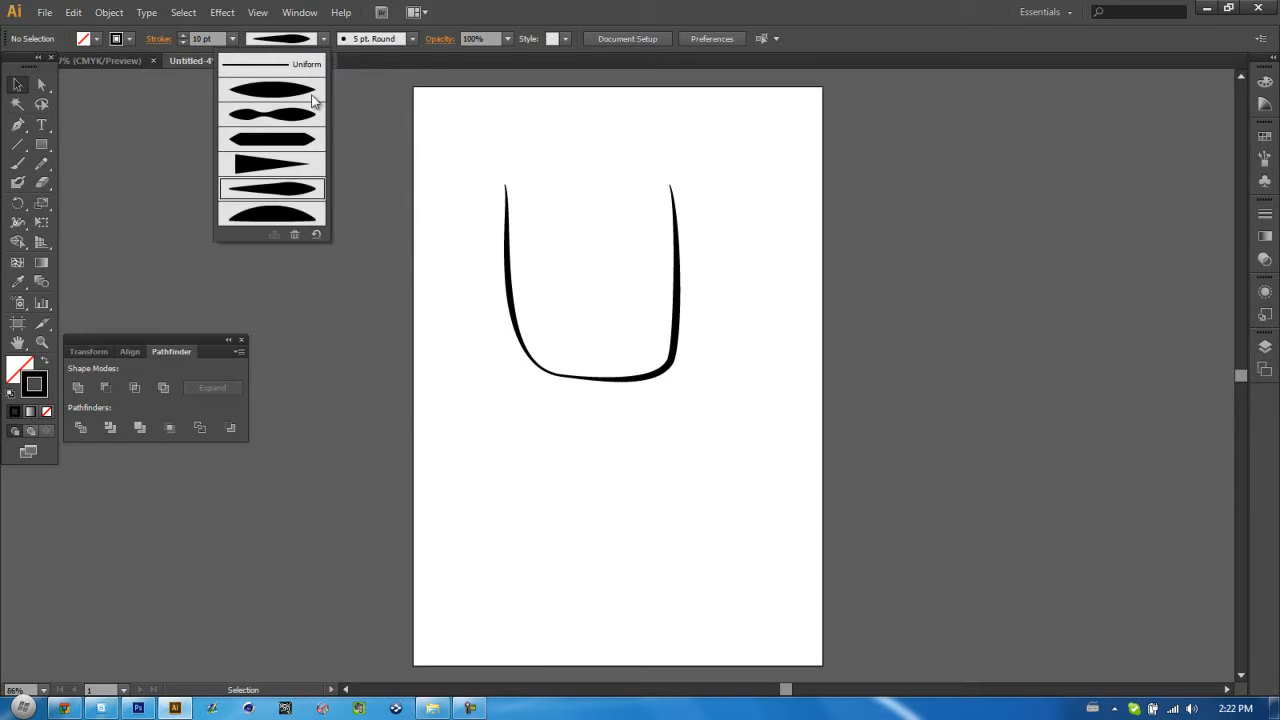
{"action": "left_click", "coordinate": [286, 218]}
{"action": "left_click", "coordinate": [326, 39]}
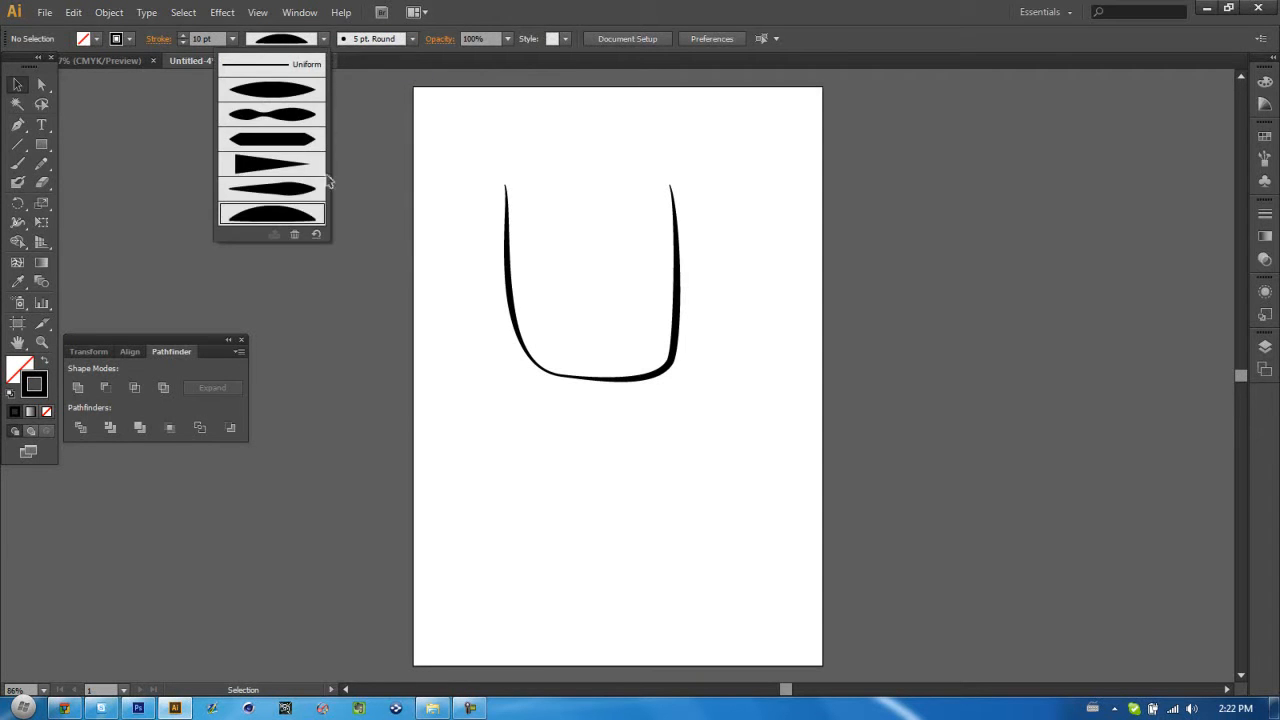
{"action": "left_click", "coordinate": [292, 98]}
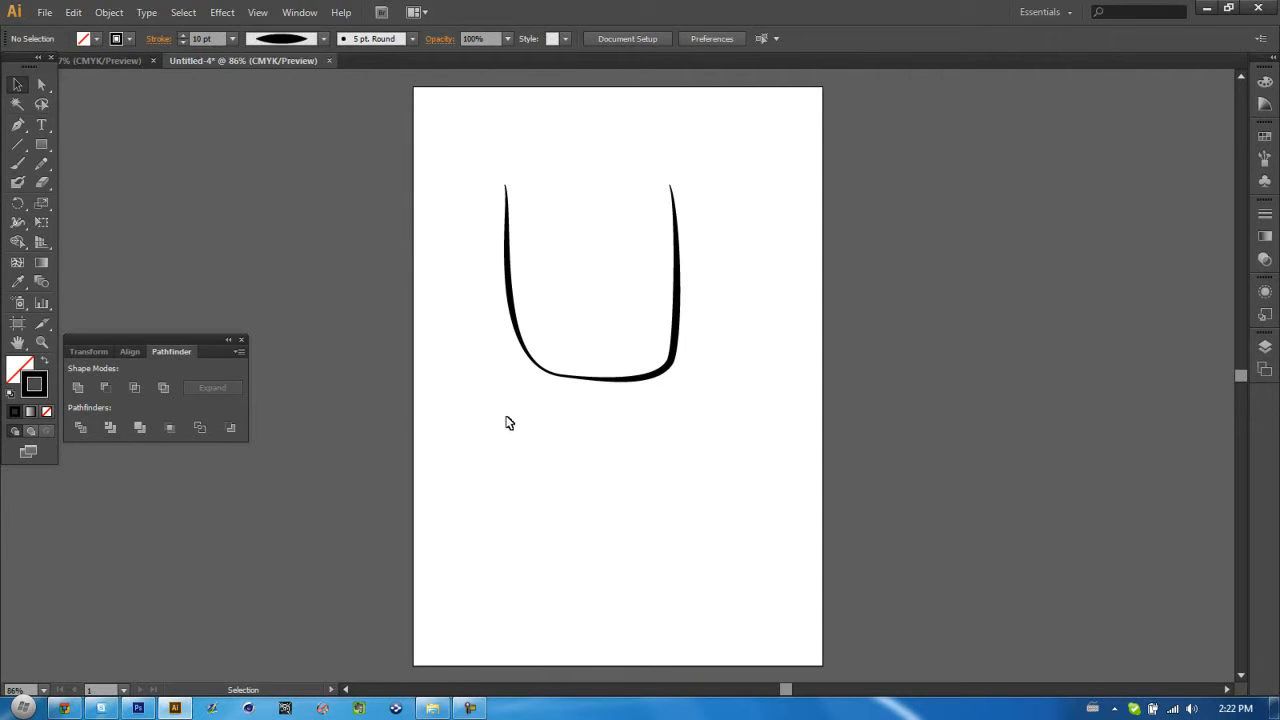
- Apply the elliptical width profile that tapers at both ends to the U-shaped path and deselect it
{"action": "left_click", "coordinate": [515, 296]}
{"action": "left_click", "coordinate": [325, 40]}
{"action": "left_click", "coordinate": [315, 90]}
{"action": "left_click", "coordinate": [598, 494]}
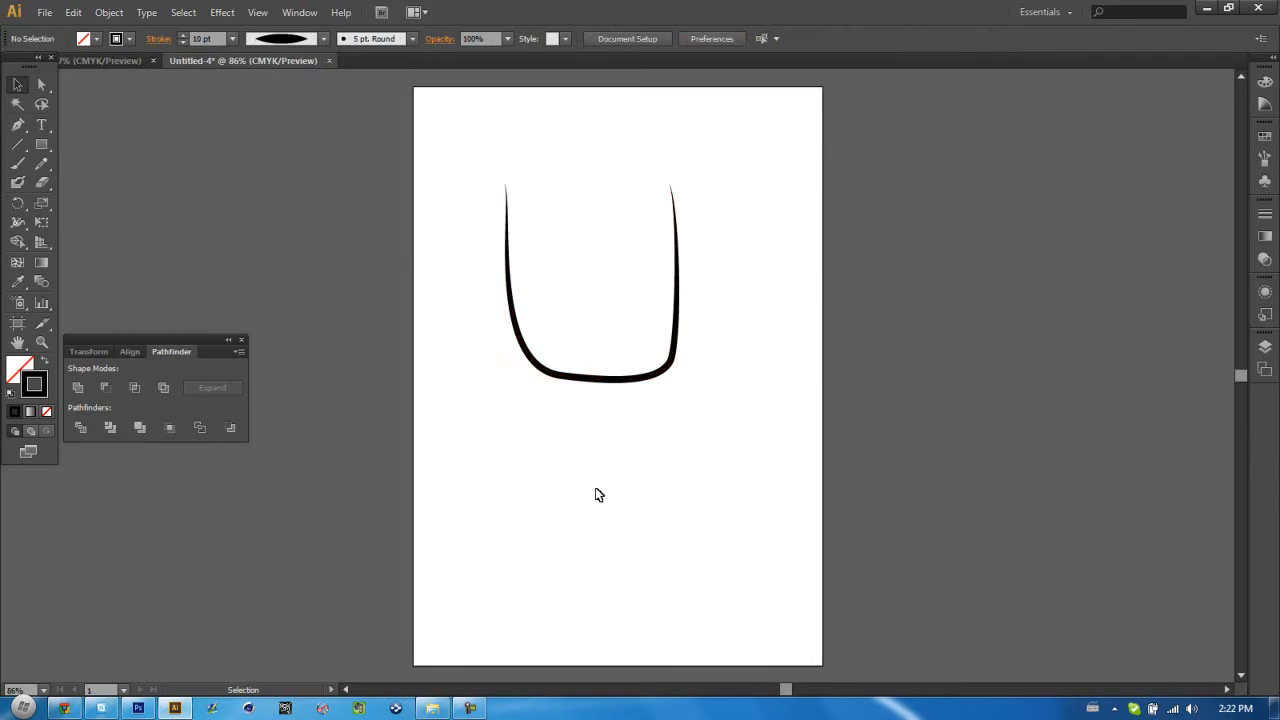
- Enlarge the U-shaped path from its upper corner to about 752 px wide and 1131 px high
{"action": "left_click", "coordinate": [672, 220]}
{"action": "left_click", "coordinate": [541, 495]}
{"action": "left_click", "coordinate": [516, 233]}
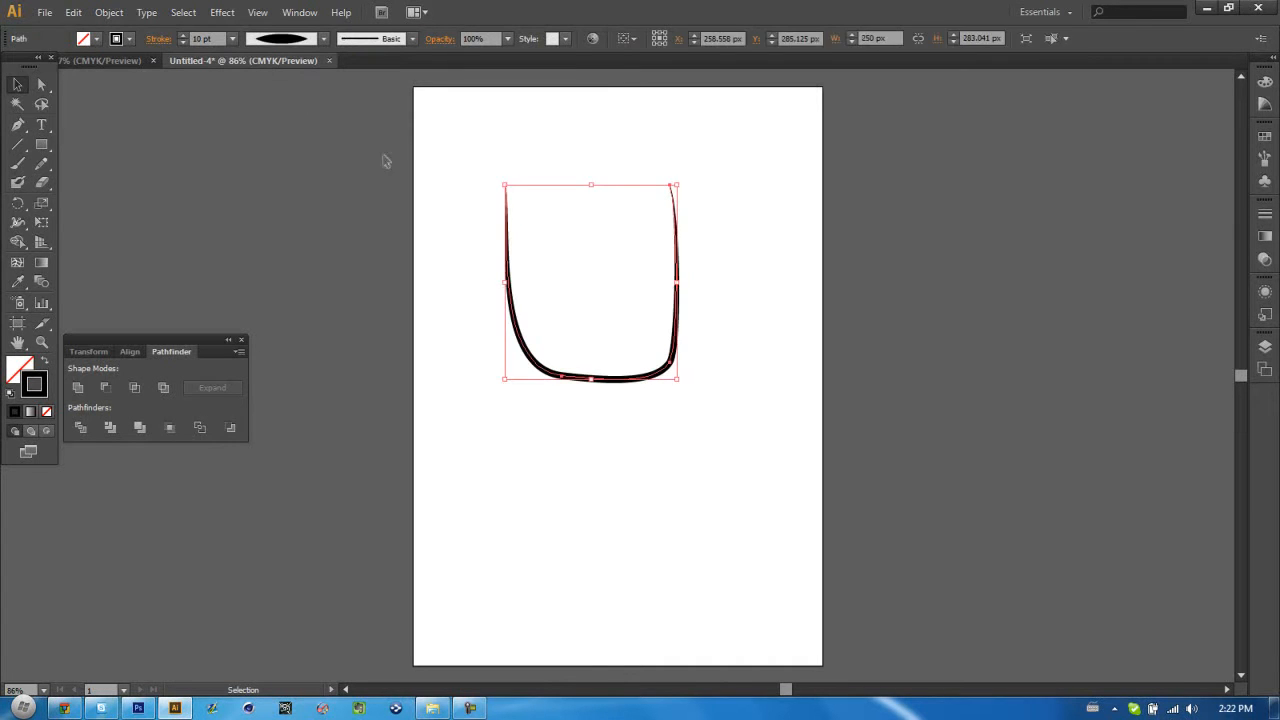
{"action": "left_click", "coordinate": [508, 592]}
{"action": "left_click", "coordinate": [595, 380]}
{"action": "left_click_drag", "start_coordinate": [680, 186], "coordinate": [1025, 49]}
{"action": "scroll", "coordinate": [806, 303], "scroll_direction": "down", "scroll_amount": 6}
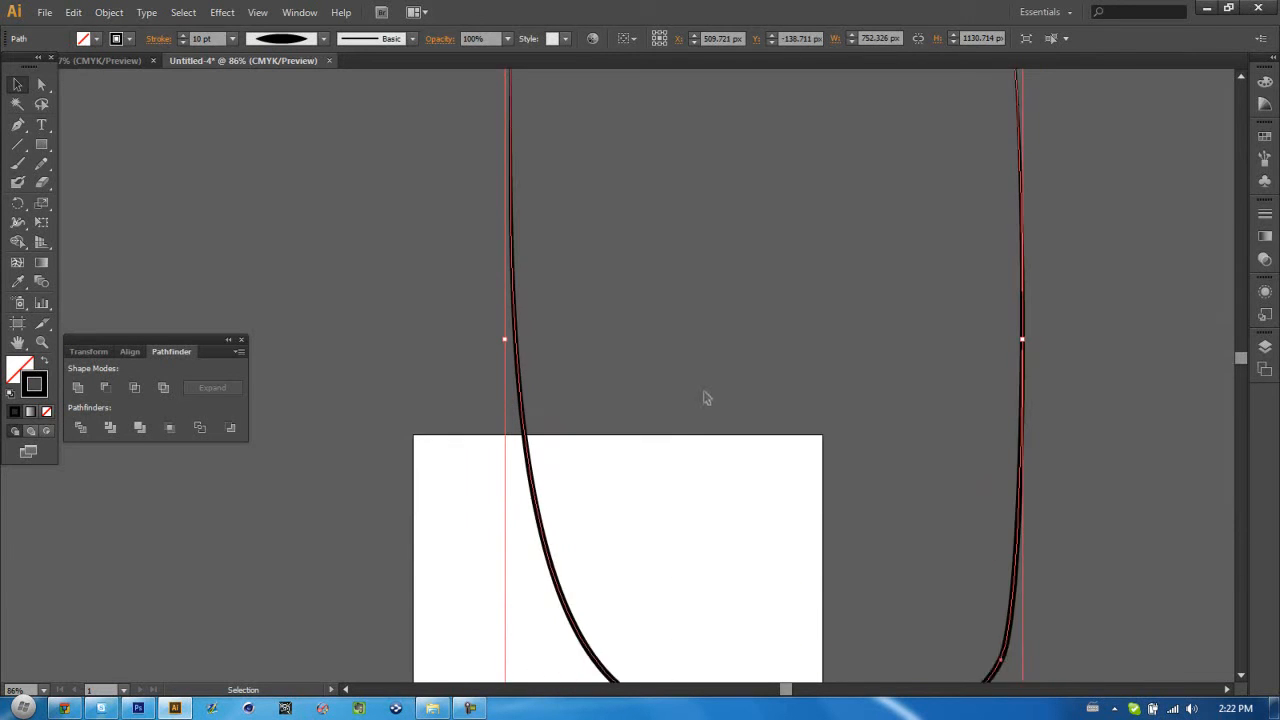
- Delete the enlarged U-shaped path
{"action": "left_click", "coordinate": [649, 520]}
{"action": "left_click", "coordinate": [595, 564]}
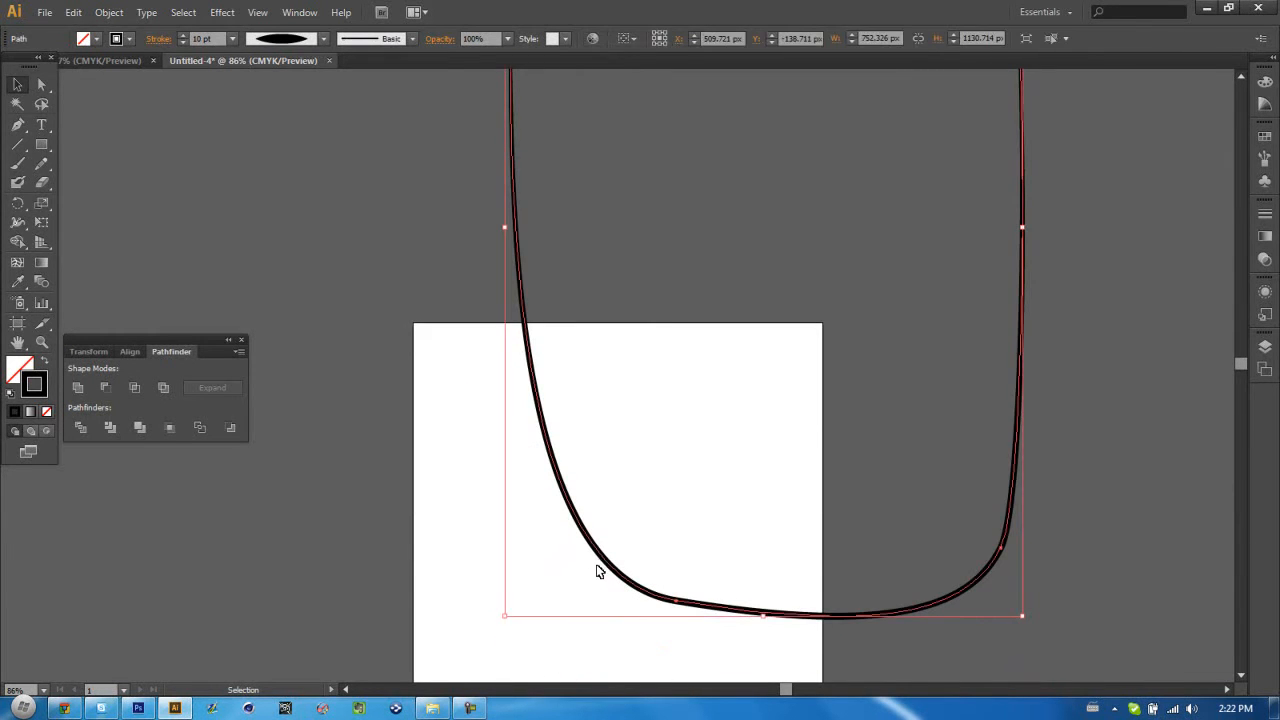
{"action": "key", "text": "Delete"}
- Add a new layer named Layer 3 and delete Layer 2
{"action": "left_click", "coordinate": [1265, 291]}
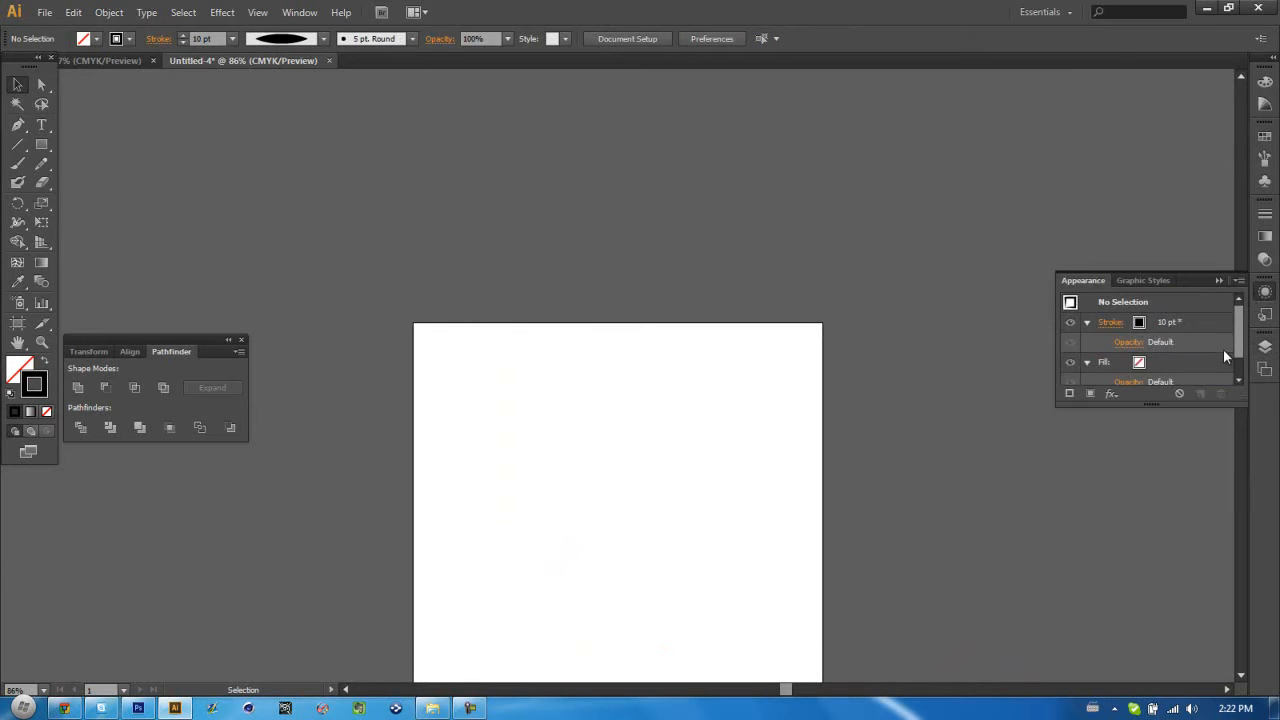
{"action": "left_click", "coordinate": [1265, 346]}
{"action": "left_click", "coordinate": [1201, 482]}
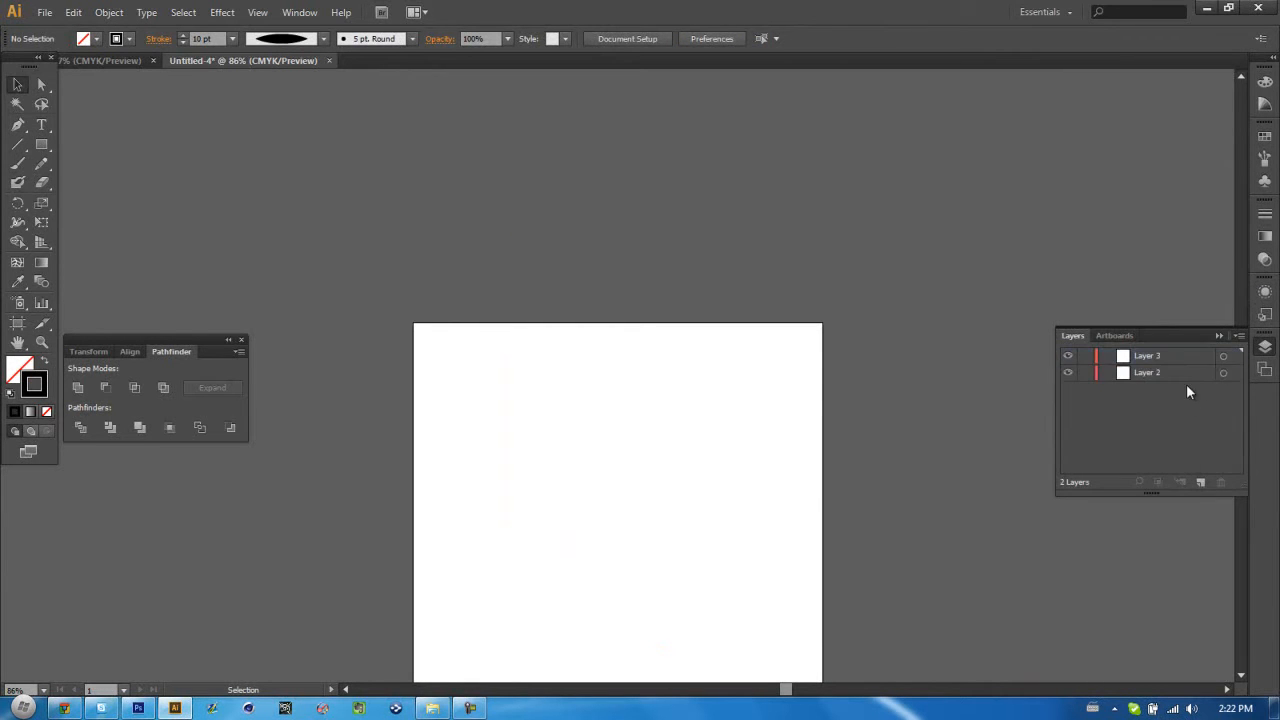
{"action": "left_click", "coordinate": [1186, 375]}
{"action": "left_click", "coordinate": [1220, 482]}
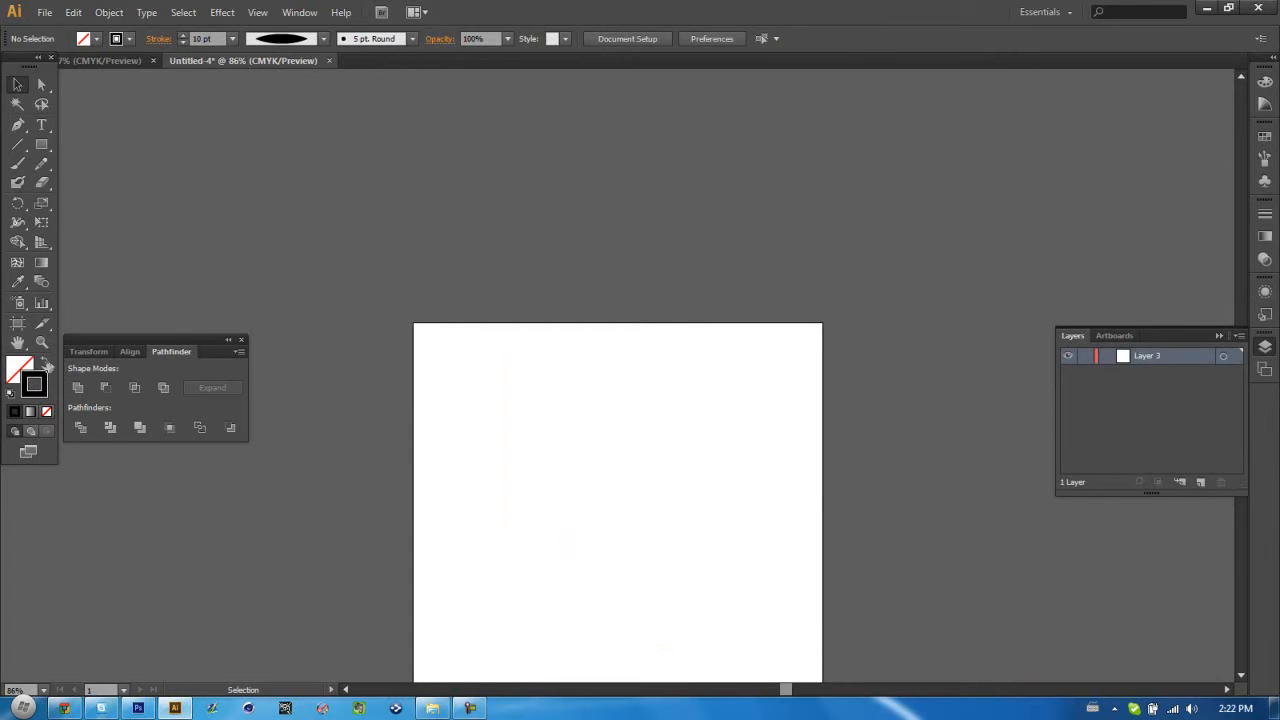
- Draw a closed, thin slanted bar about 133 px wide and 108 px high with the Pen tool, using black fill and no stroke
{"action": "left_click", "coordinate": [46, 365]}
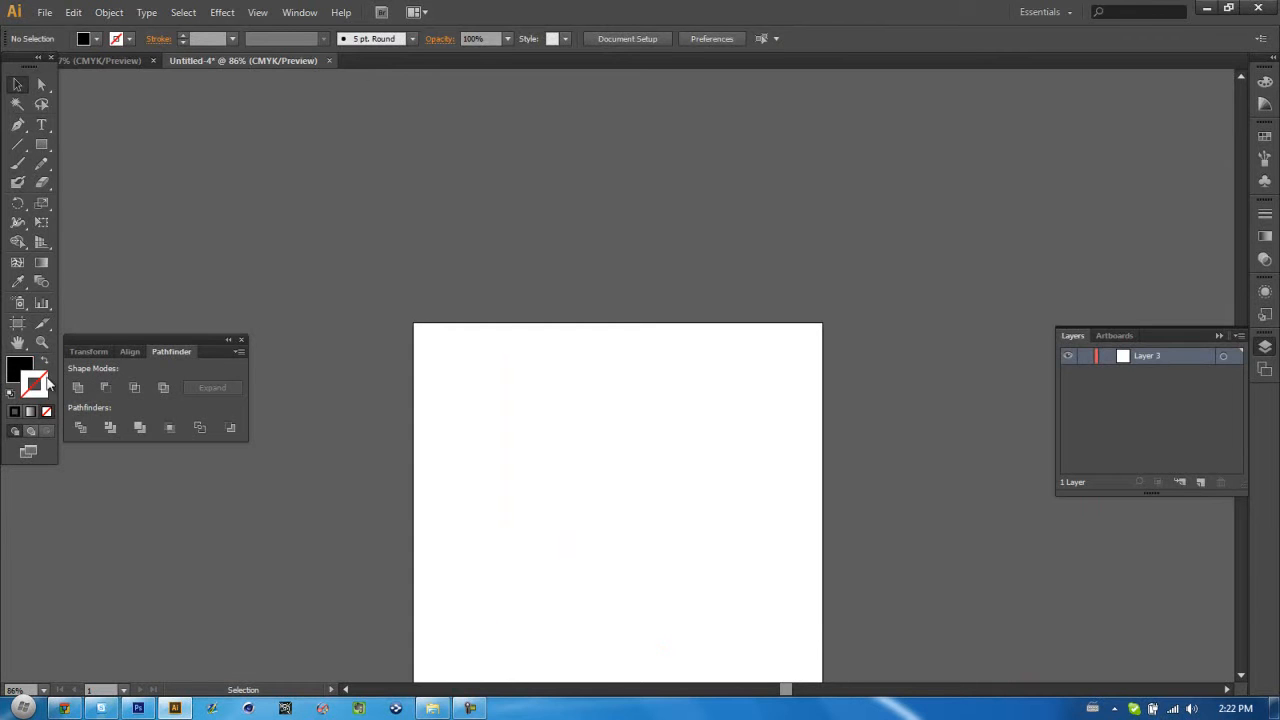
{"action": "left_click", "coordinate": [19, 368]}
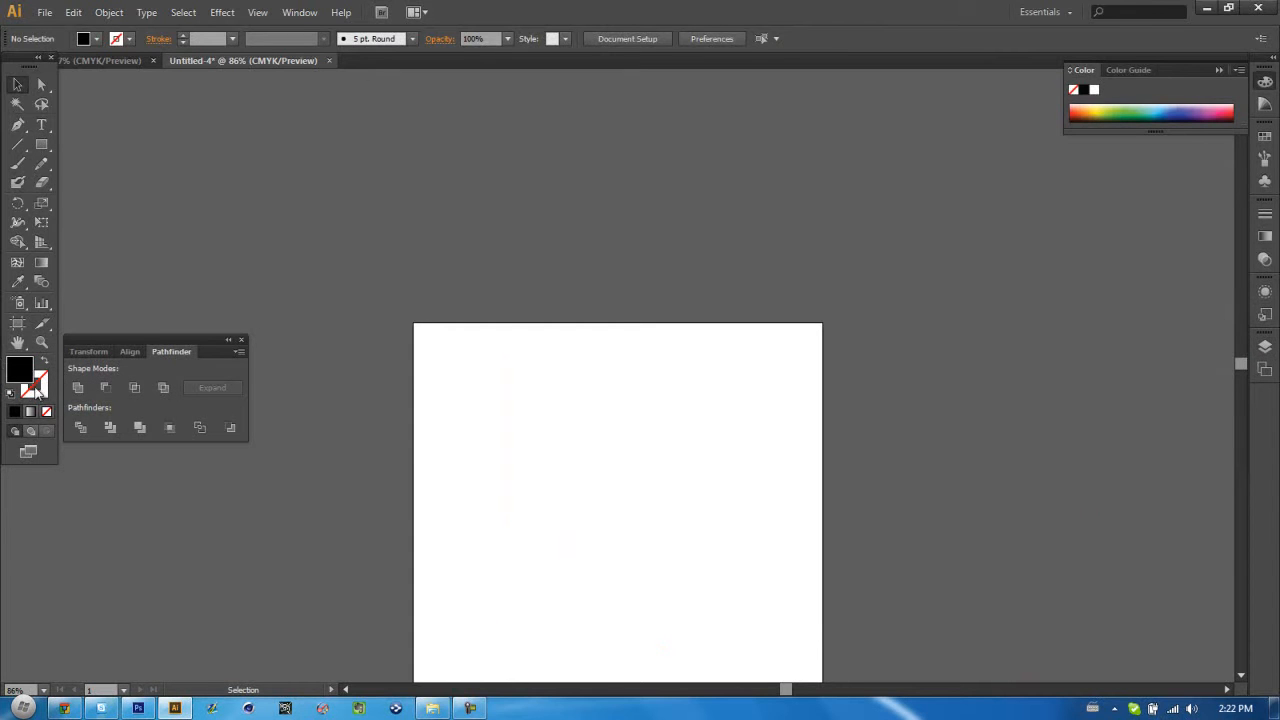
{"action": "left_click", "coordinate": [17, 124]}
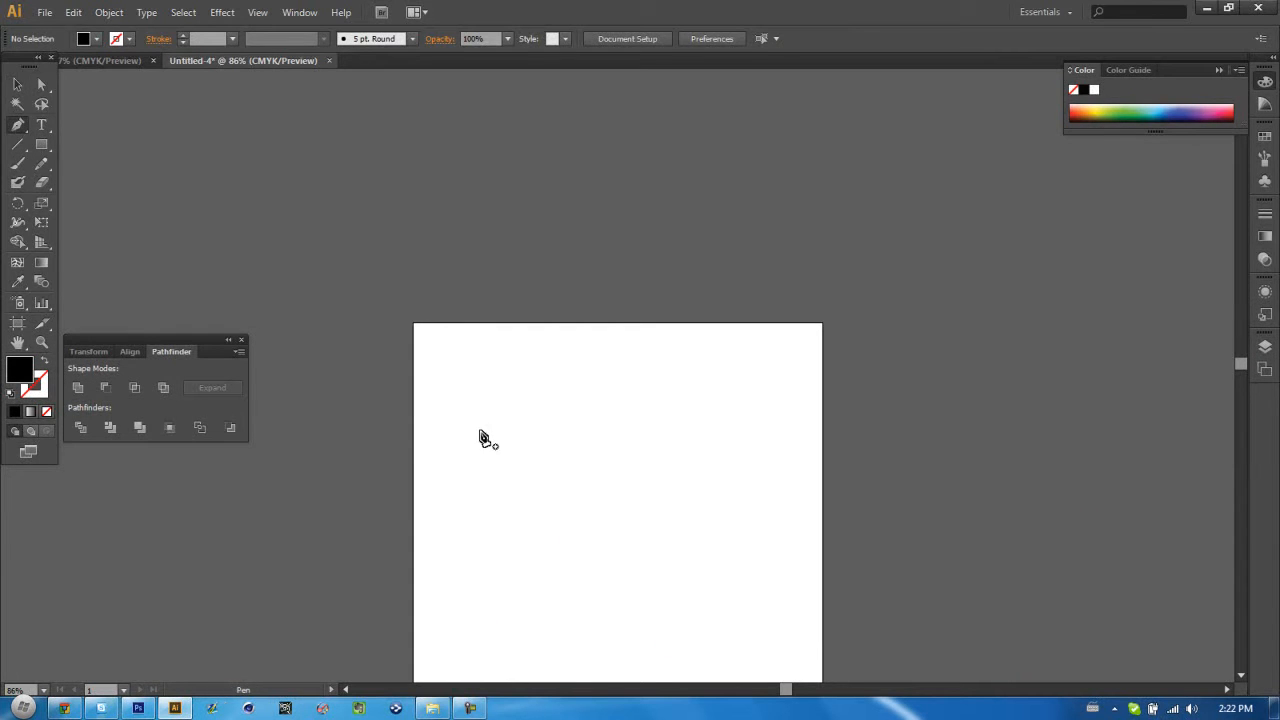
{"action": "scroll", "coordinate": [470, 370], "scroll_direction": "down", "scroll_amount": 5}
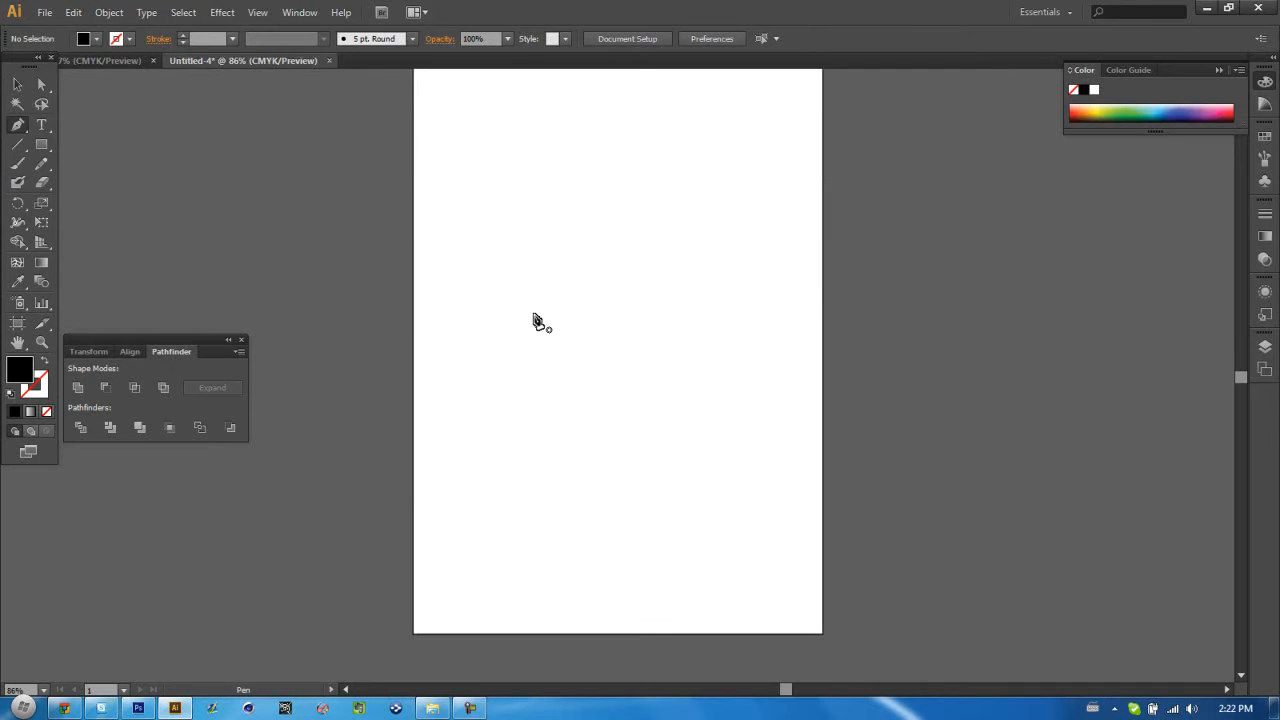
{"action": "left_click", "coordinate": [595, 282]}
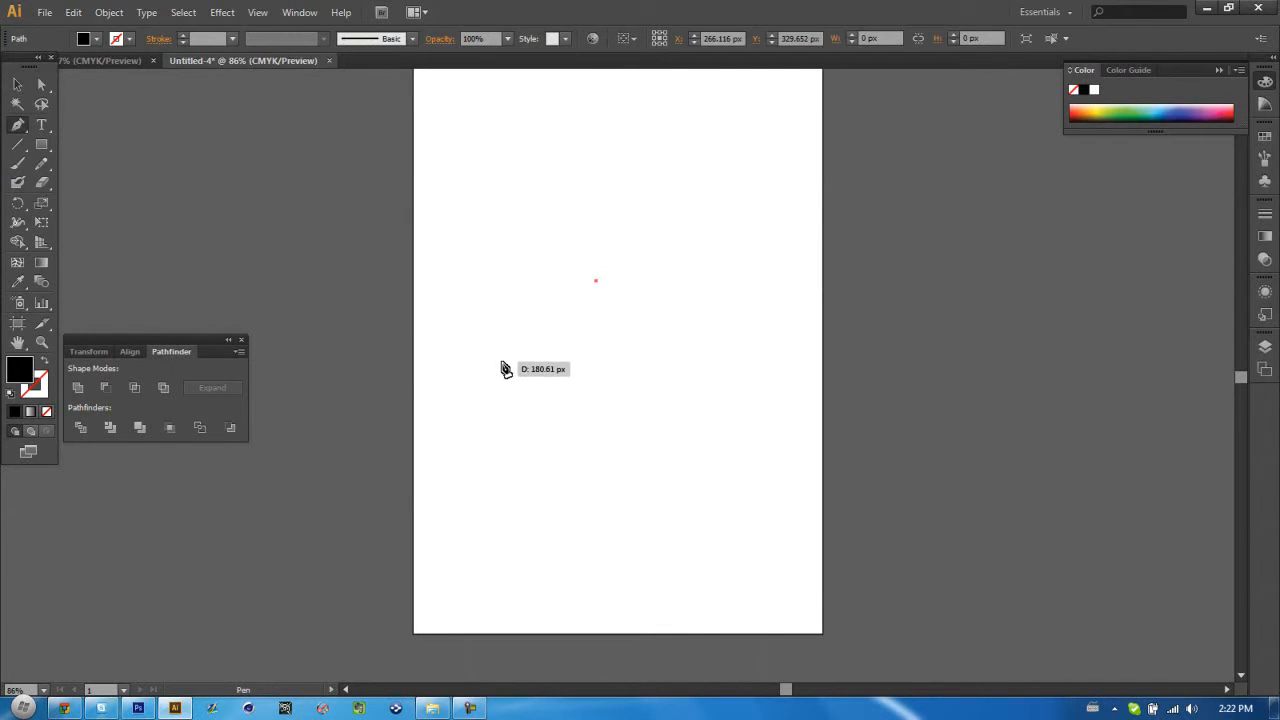
{"action": "left_click", "coordinate": [507, 355]}
{"action": "left_click_drag", "start_coordinate": [507, 355], "coordinate": [598, 290]}
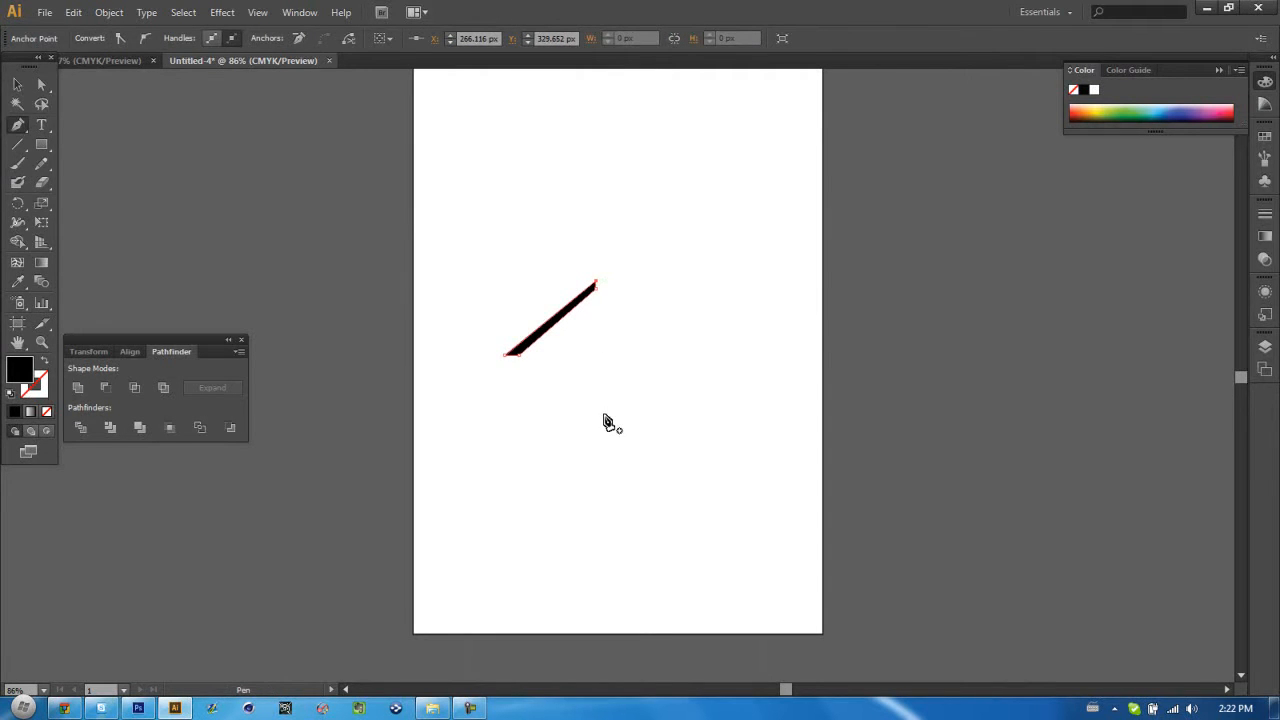
{"action": "left_click", "coordinate": [22, 86]}
{"action": "left_click", "coordinate": [739, 439]}
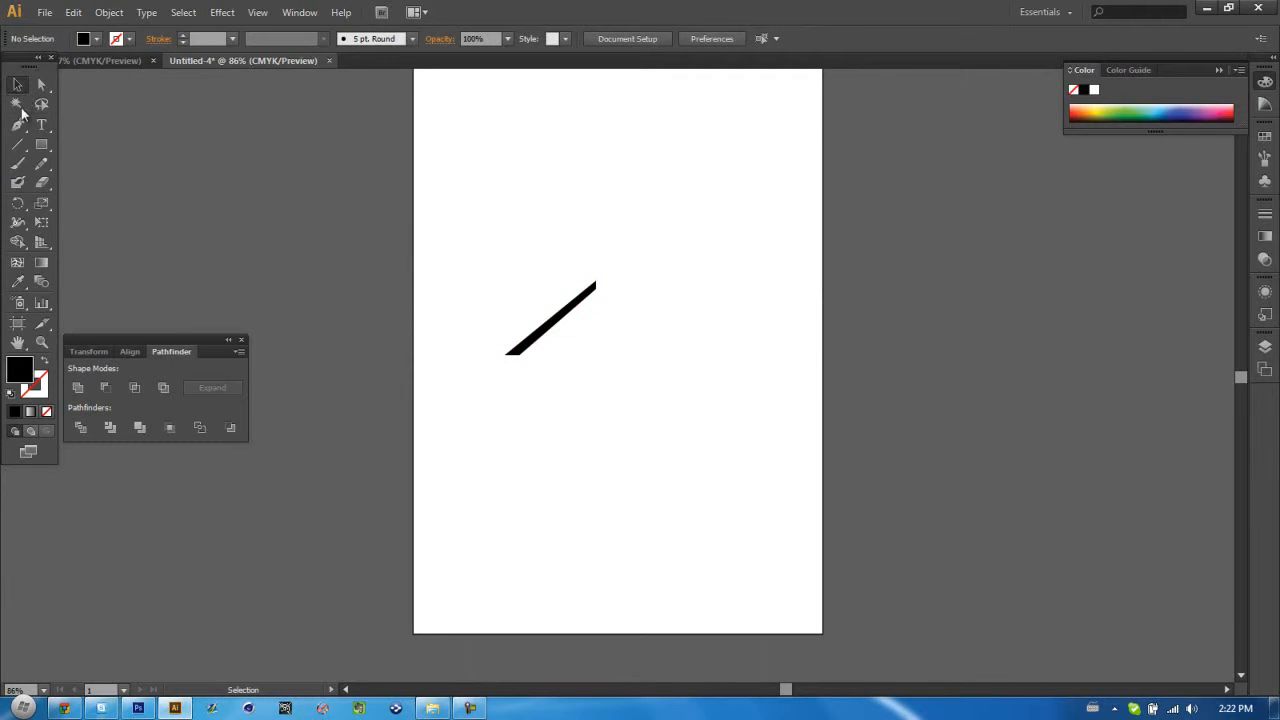
{"action": "left_click", "coordinate": [585, 300]}
{"action": "left_click", "coordinate": [590, 458]}
- Draw a thicker closed slanted bar about 93 px wide and 88 px high with the Pen tool, just below and parallel to the thin bar
{"action": "left_click", "coordinate": [18, 125]}
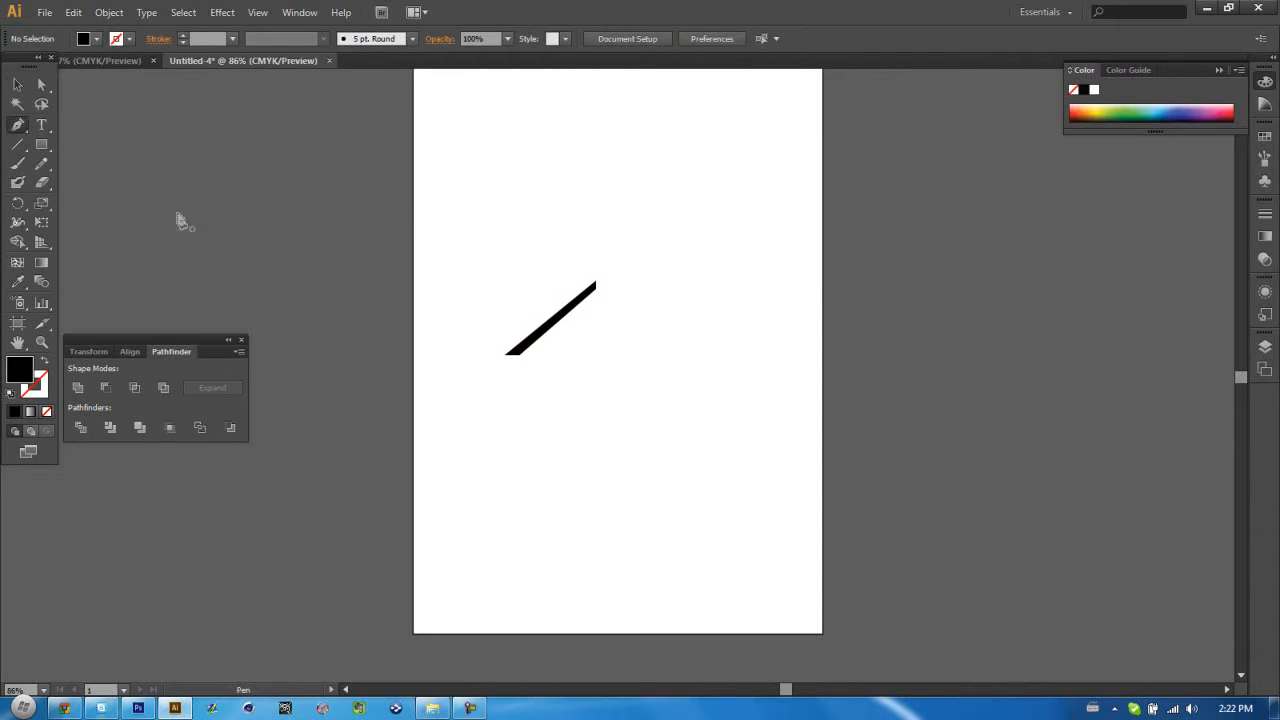
{"action": "left_click", "coordinate": [533, 355]}
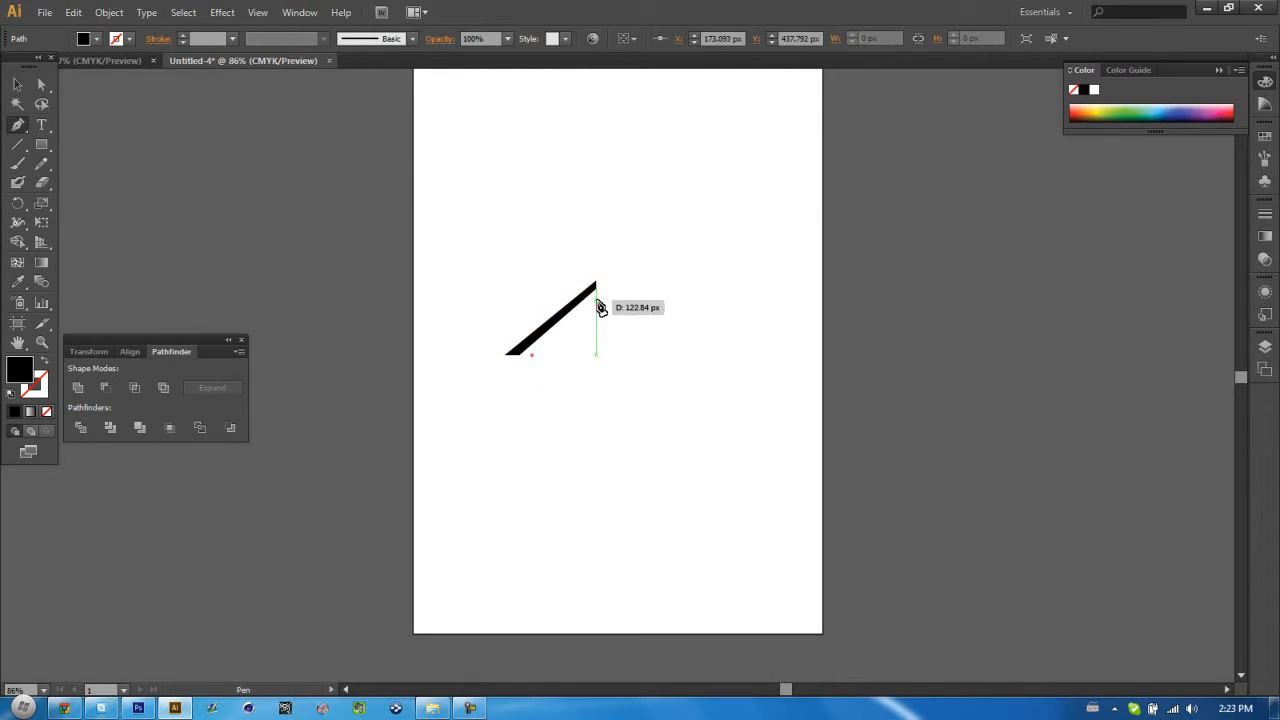
{"action": "left_click", "coordinate": [597, 292]}
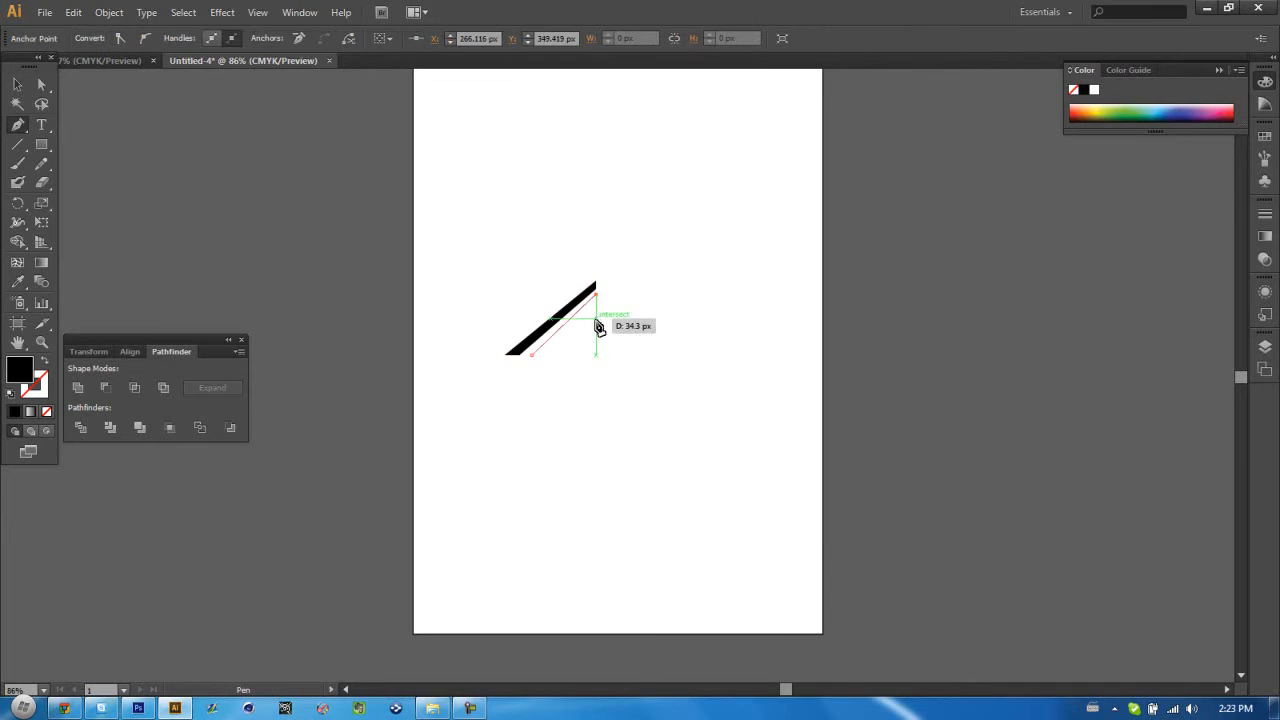
{"action": "left_click", "coordinate": [596, 321]}
{"action": "left_click", "coordinate": [551, 355]}
{"action": "left_click", "coordinate": [533, 355]}
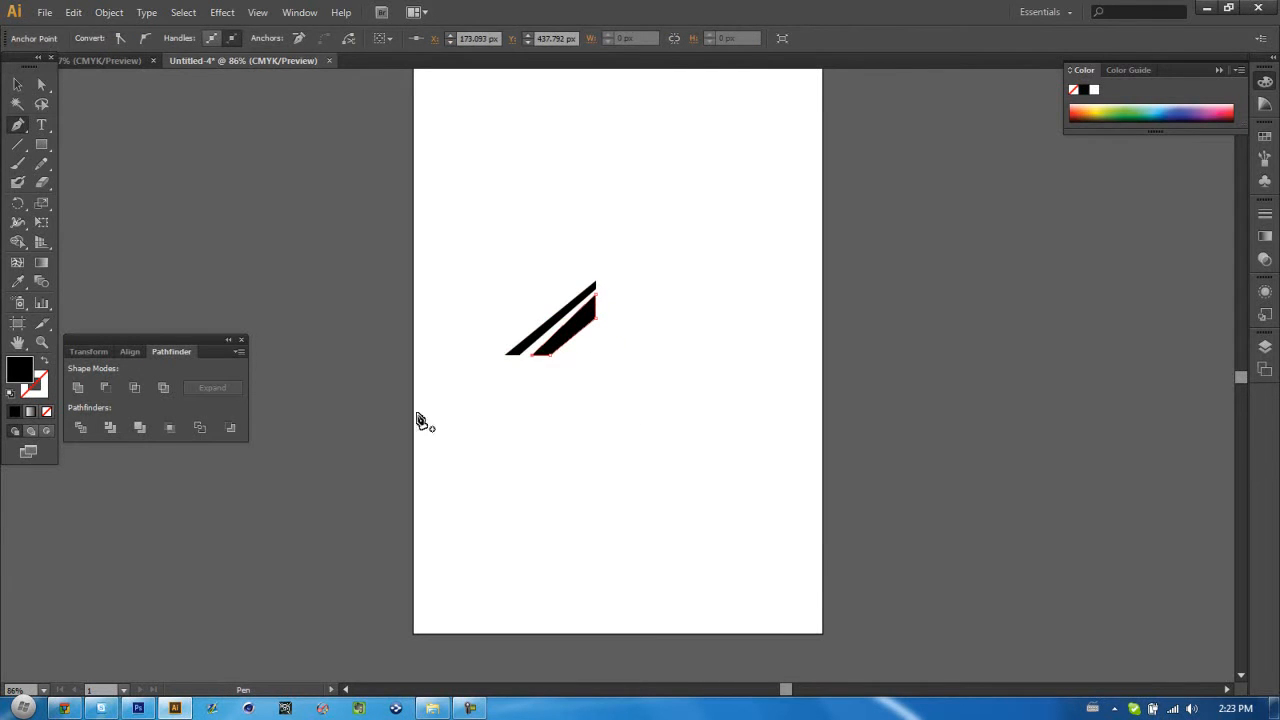
{"action": "left_click", "coordinate": [18, 86]}
{"action": "left_click", "coordinate": [590, 215]}
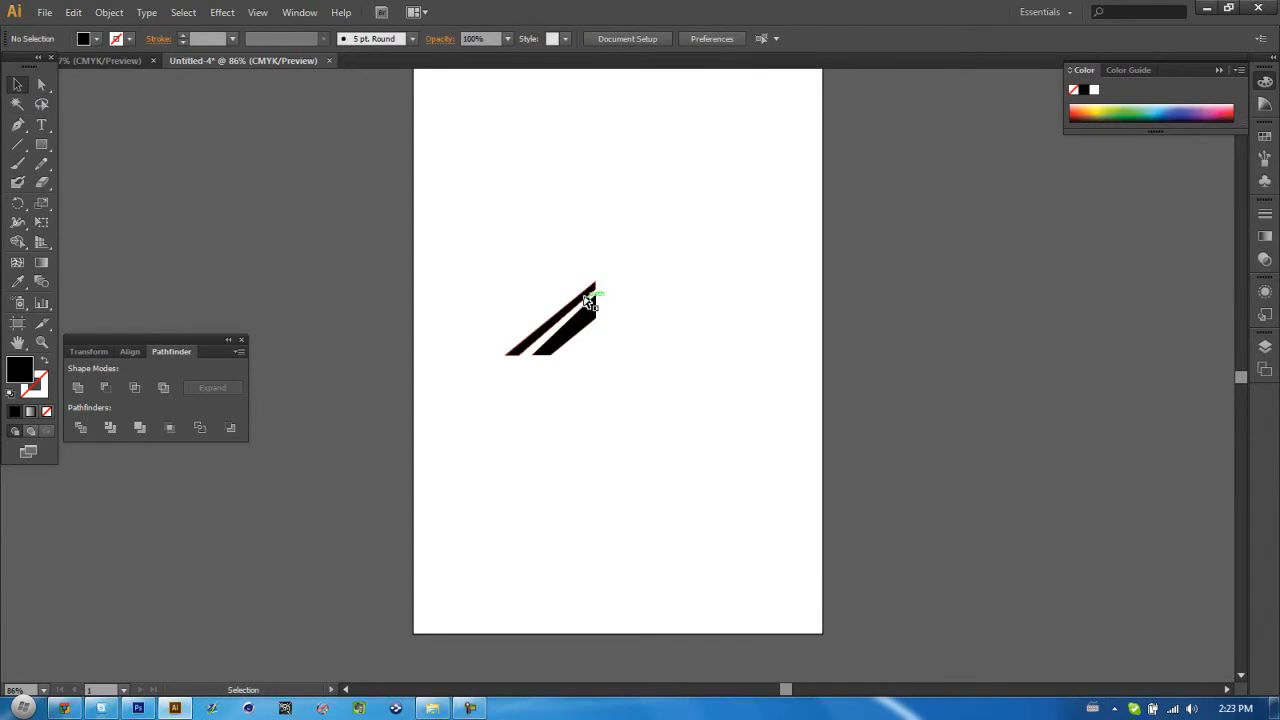
- Duplicate the thin slanted bar and position the copy over the thicker bar's upper edge at about X 216 px, Y 387 px
{"action": "left_click", "coordinate": [567, 311]}
{"action": "key", "text": "a"}
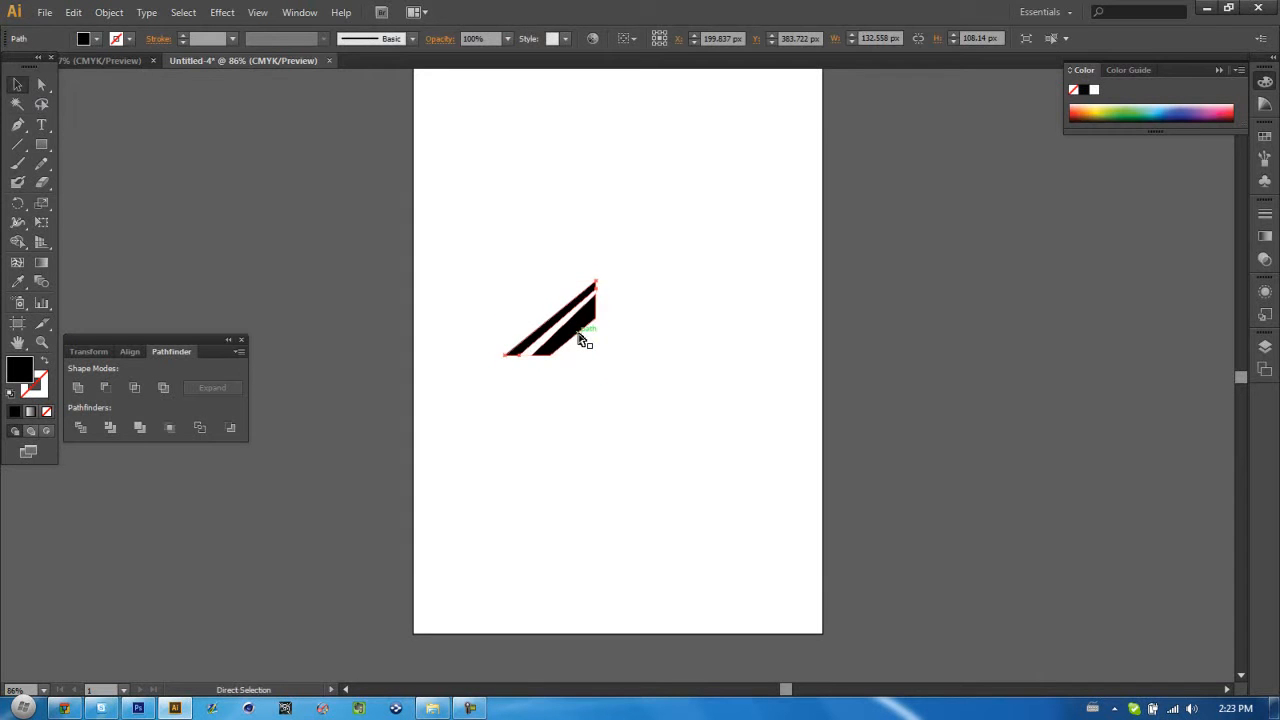
{"action": "key", "text": "ctrl+c"}
{"action": "key", "text": "ctrl+v"}
{"action": "key", "text": "v"}
{"action": "left_click_drag", "start_coordinate": [641, 370], "coordinate": [586, 314]}
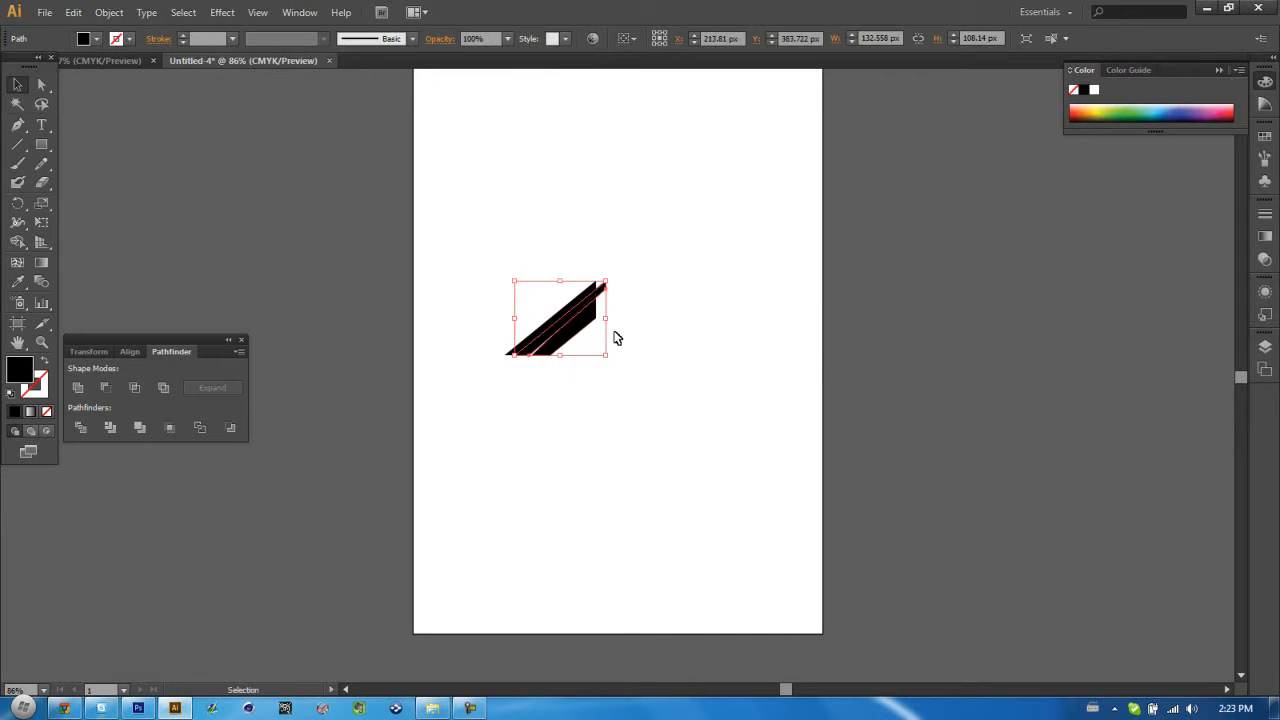
{"action": "key", "text": "Right"}
{"action": "key", "text": "Right"}
{"action": "key", "text": "Down"}
{"action": "key", "text": "Down"}
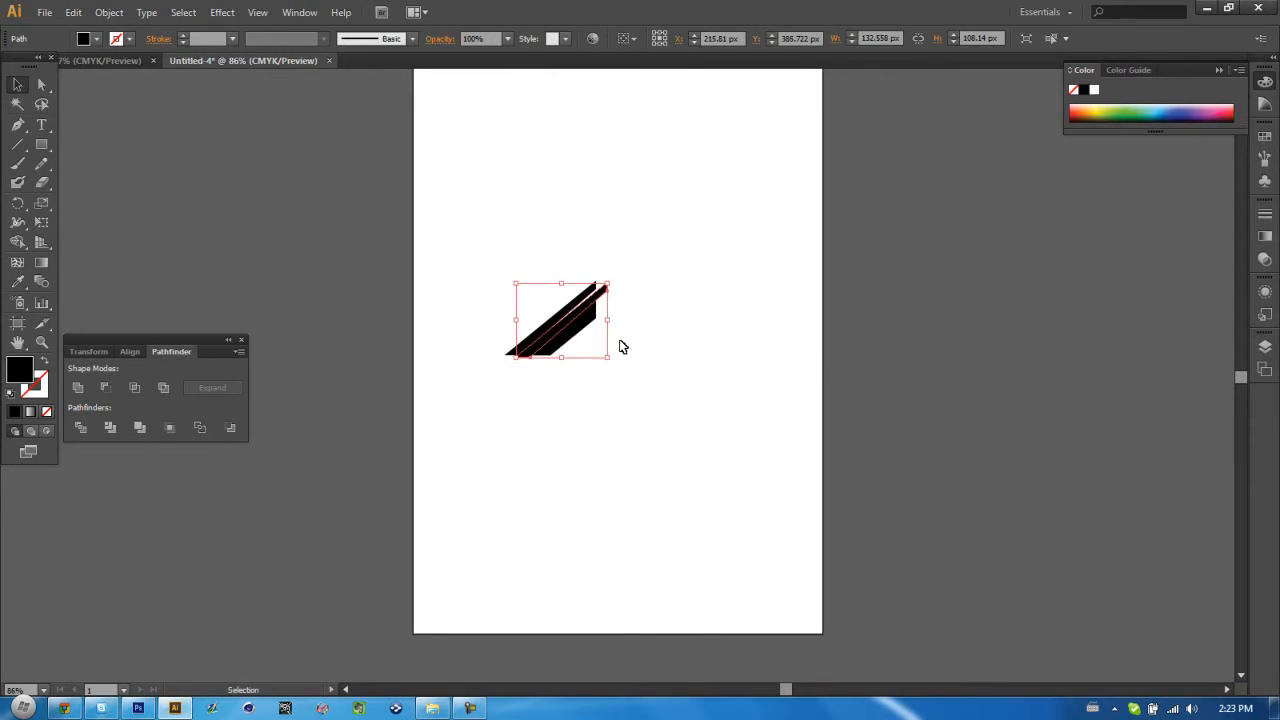
- Expand the contents of Layer 3 and select the thicker bar together with the thin bar's copy
{"action": "left_click", "coordinate": [638, 358]}
{"action": "left_click", "coordinate": [603, 290]}
{"action": "left_click", "coordinate": [1266, 294]}
{"action": "left_click", "coordinate": [1265, 346]}
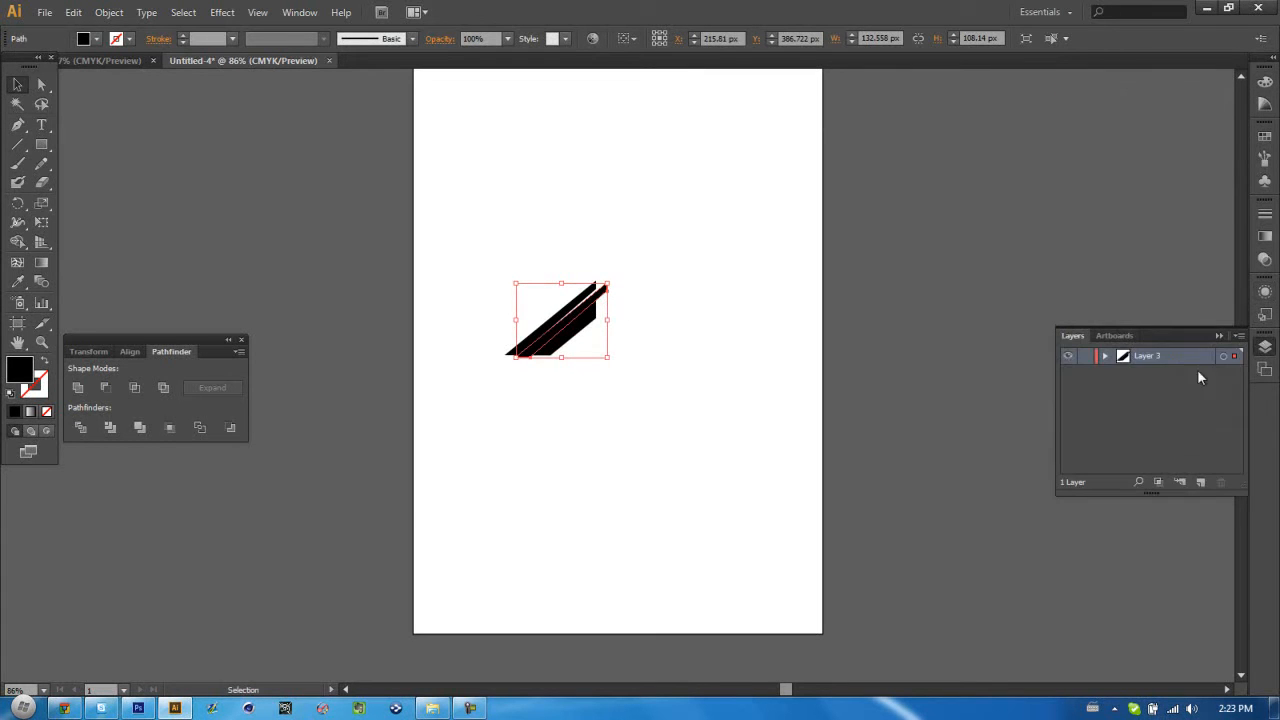
{"action": "left_click", "coordinate": [1105, 357]}
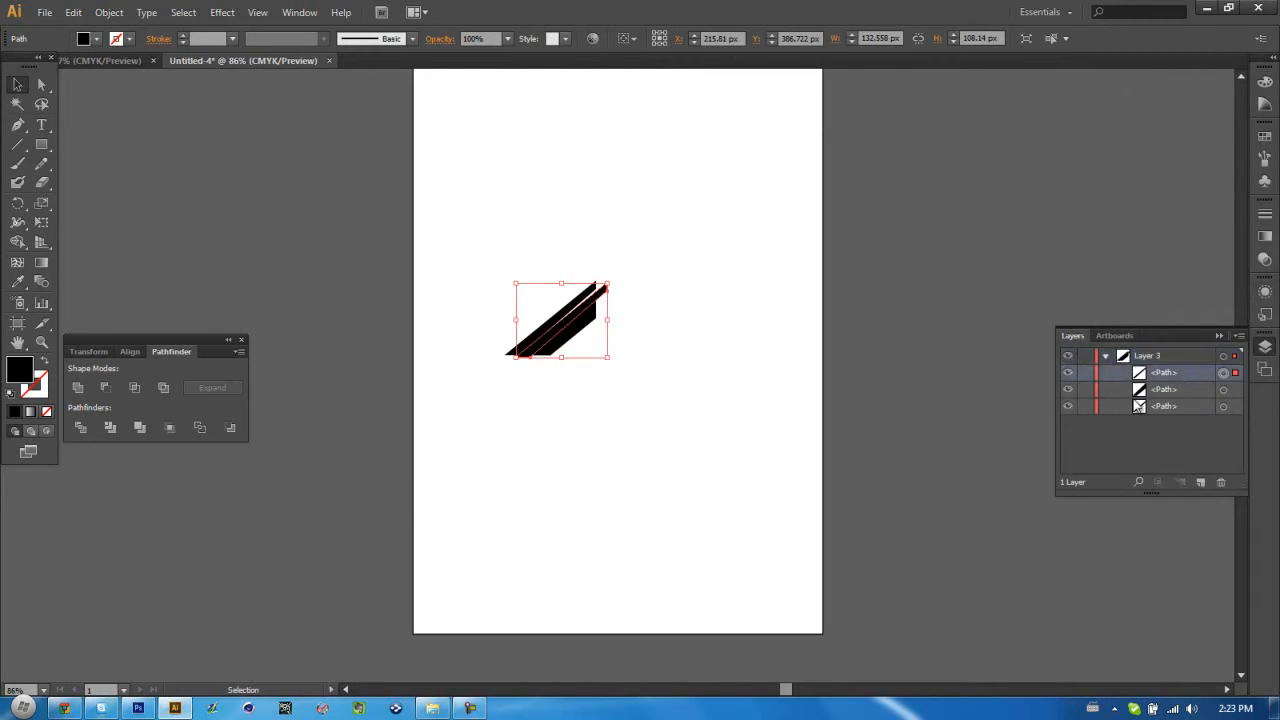
{"action": "left_click", "coordinate": [1187, 393]}
{"action": "left_click", "coordinate": [590, 335]}
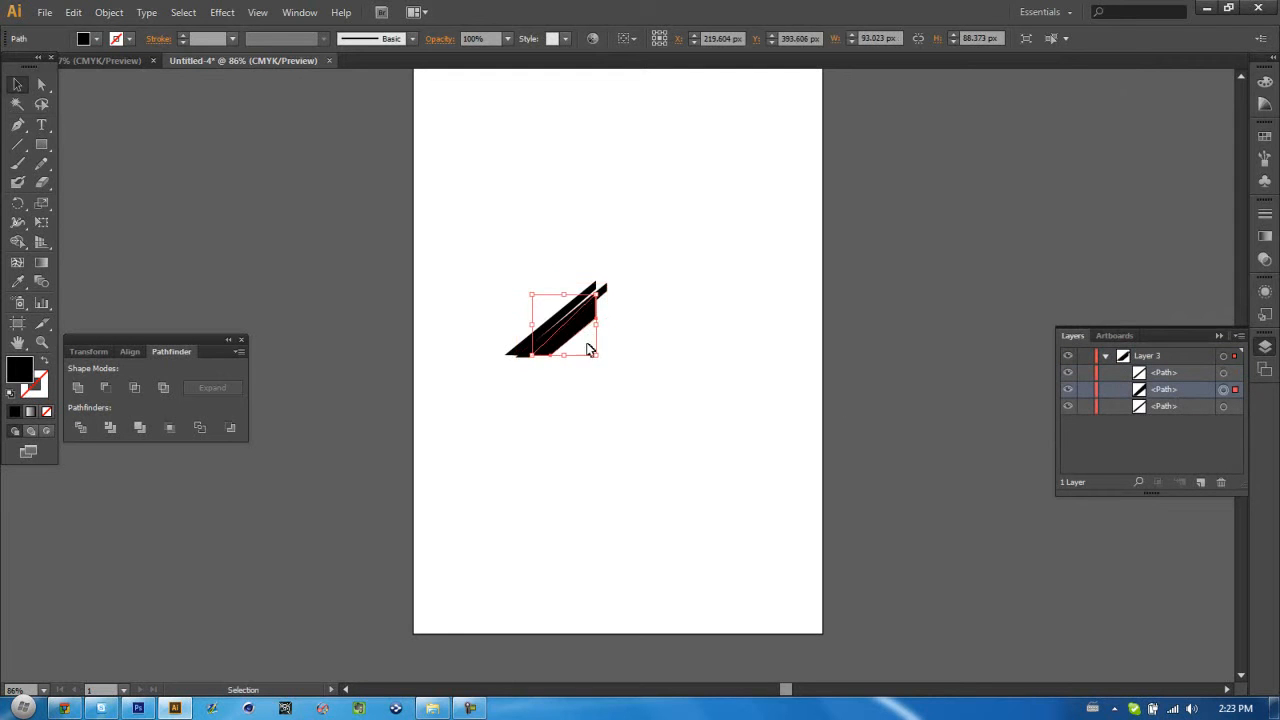
{"action": "left_click", "coordinate": [553, 343], "text": "shift"}
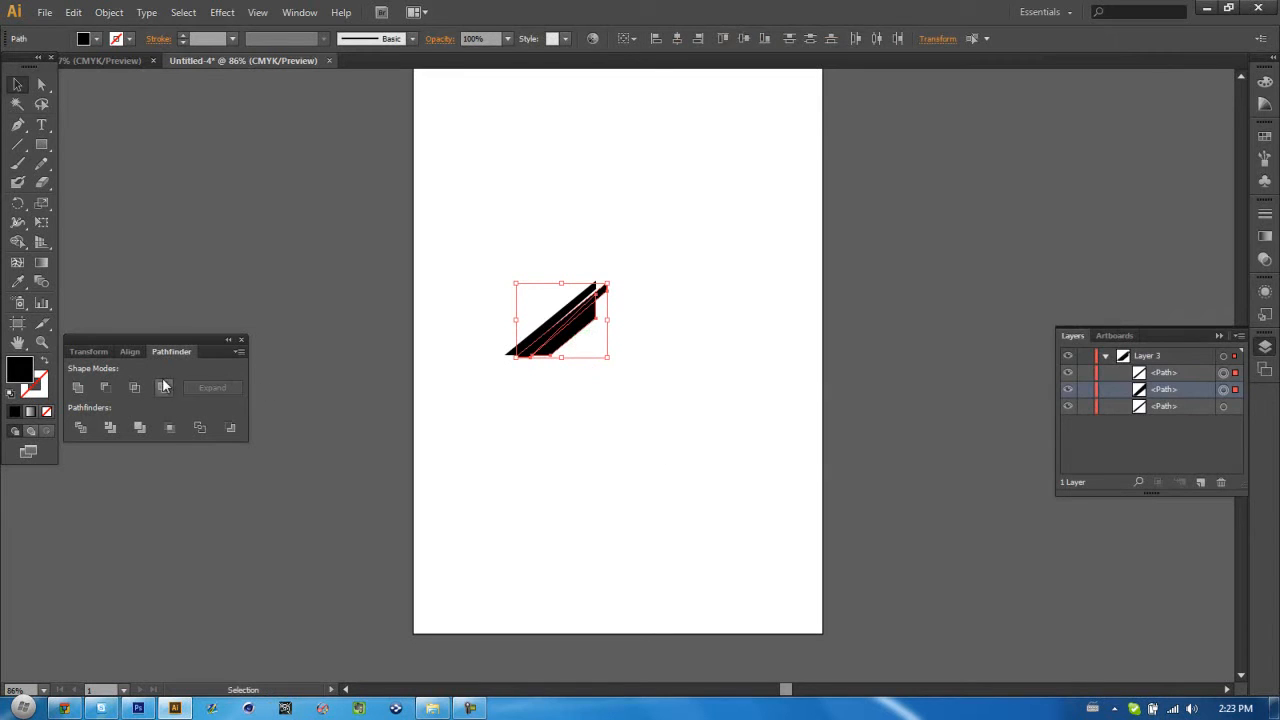
- Try the Pathfinder Unite and Intersect operations on the two overlapping bars, undoing each one
{"action": "left_click", "coordinate": [78, 388]}
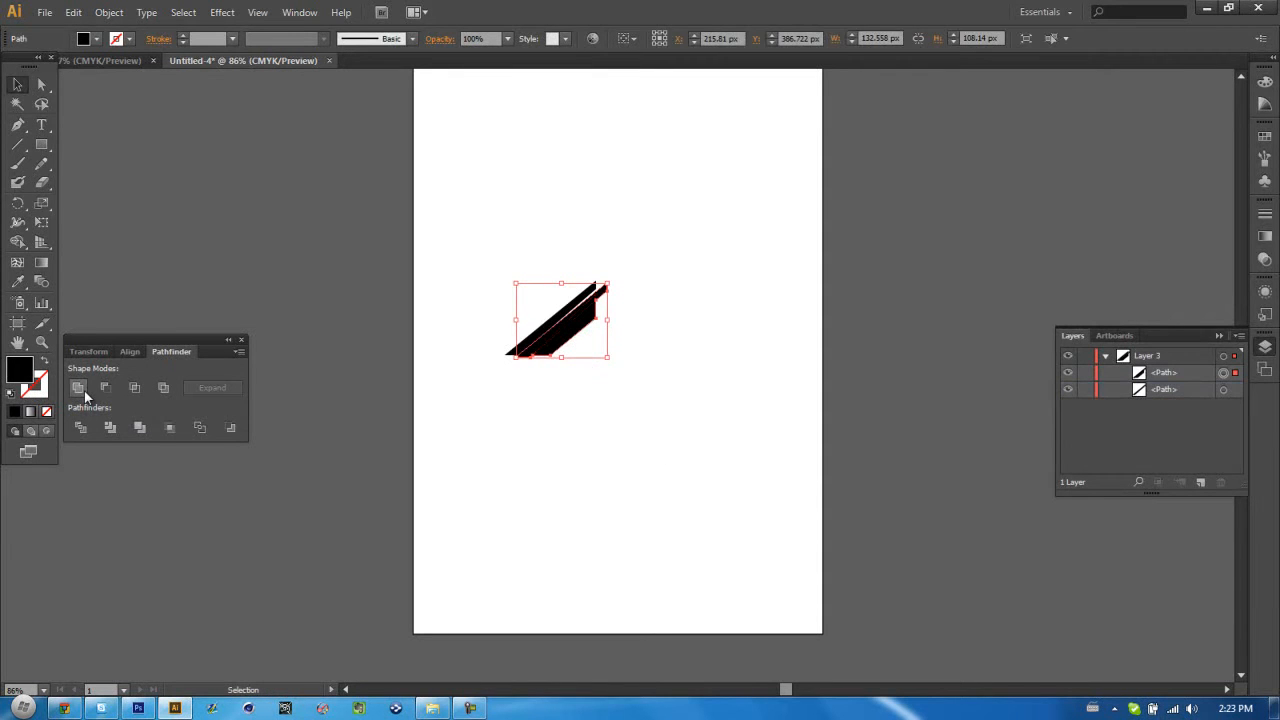
{"action": "key", "text": "ctrl+z"}
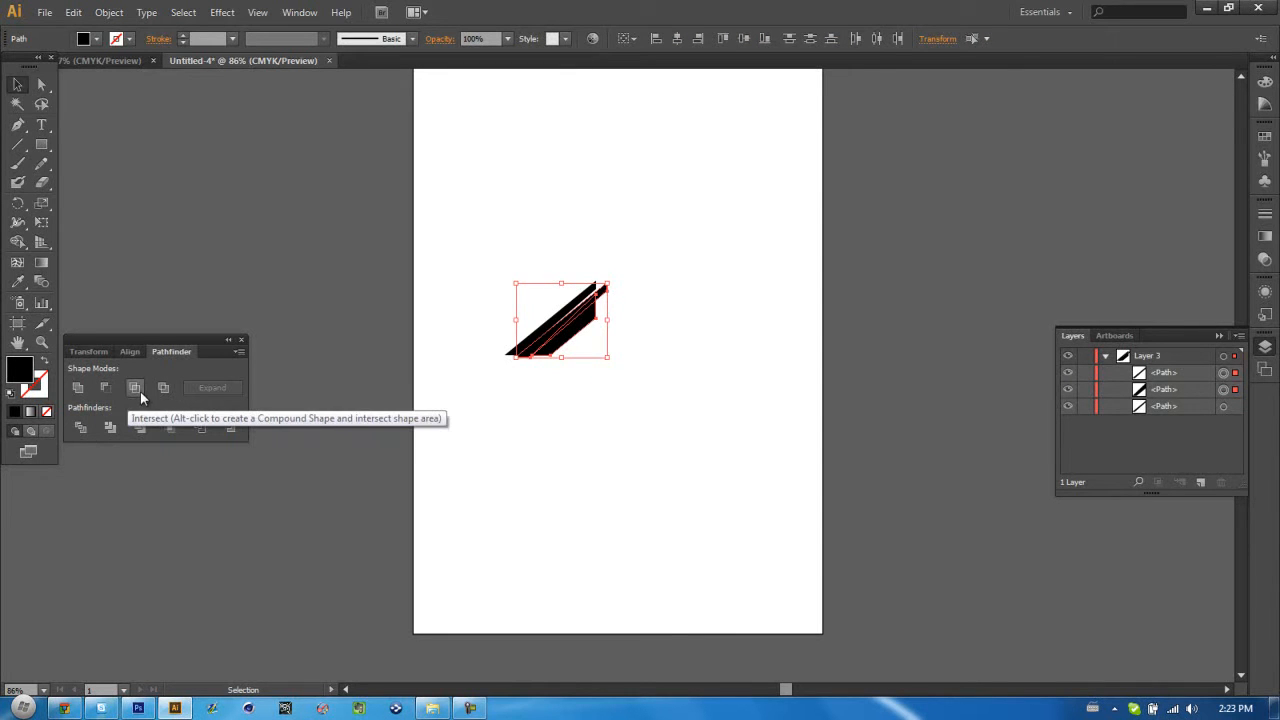
{"action": "left_click", "coordinate": [135, 388]}
{"action": "left_click", "coordinate": [686, 422]}
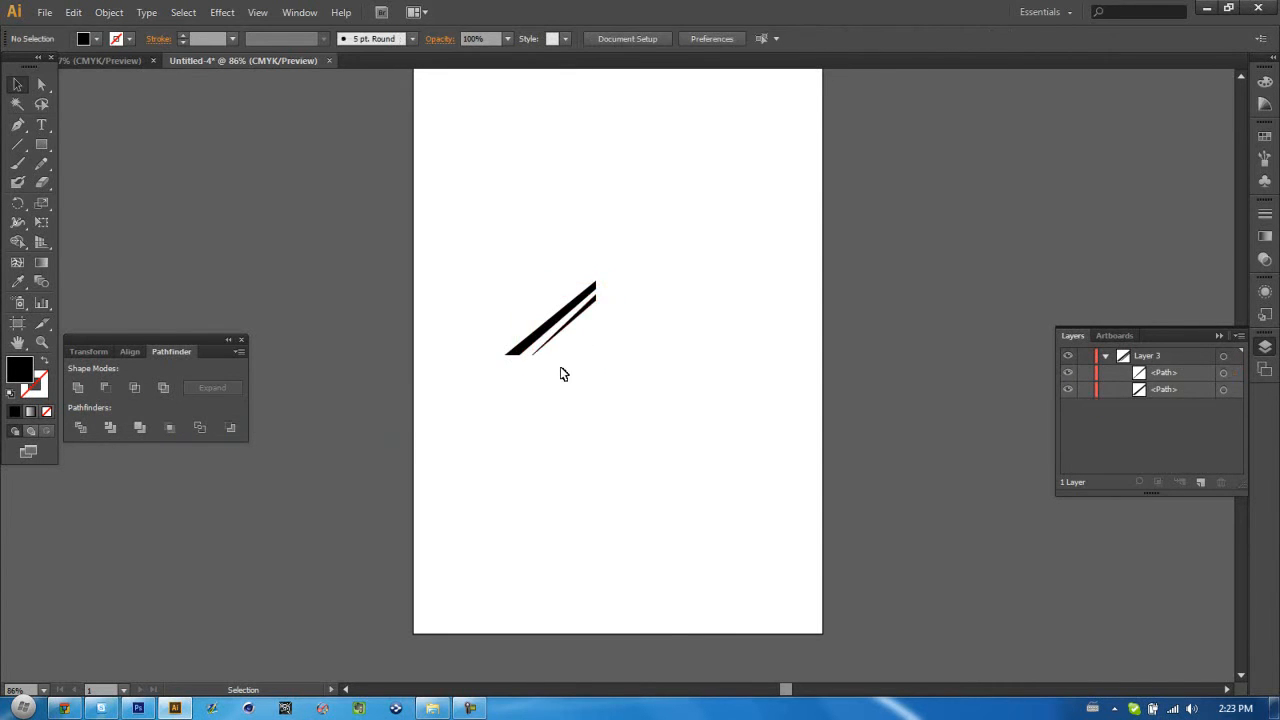
{"action": "key", "text": "ctrl+z"}
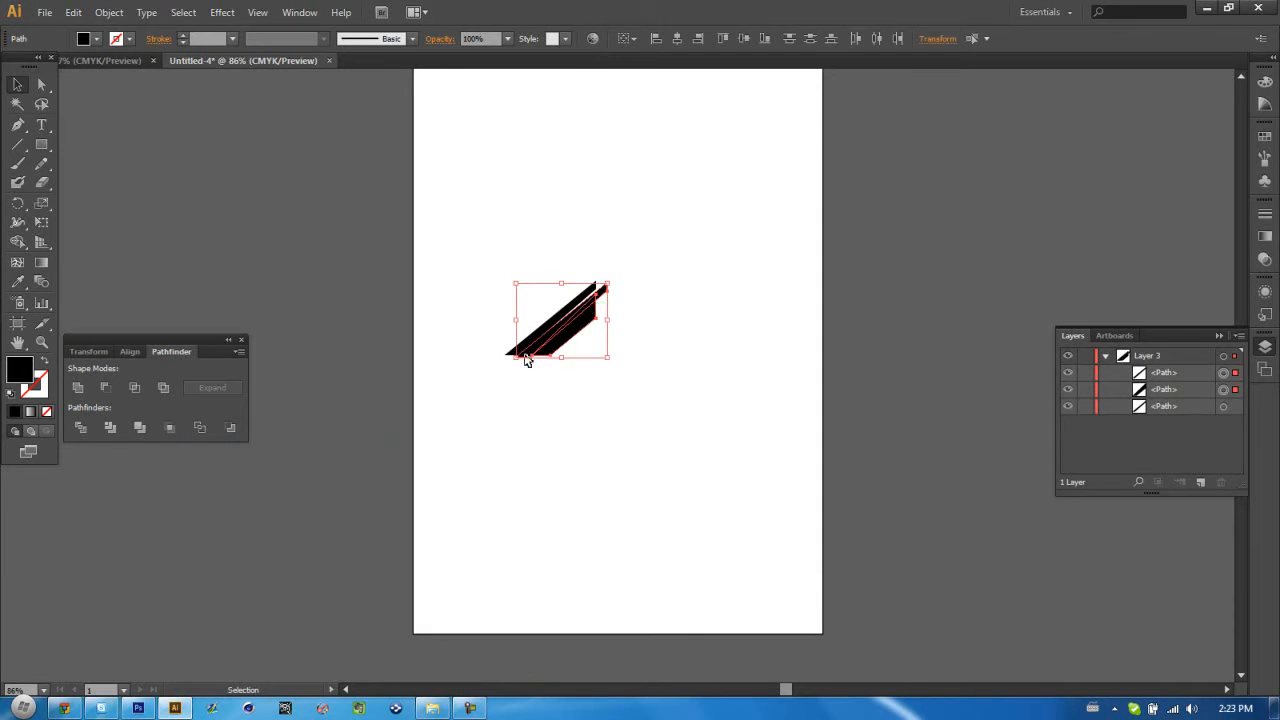
- Try the Pathfinder Exclude operation on the two overlapping bars and undo it
{"action": "left_click", "coordinate": [164, 388]}
{"action": "left_click", "coordinate": [606, 438]}
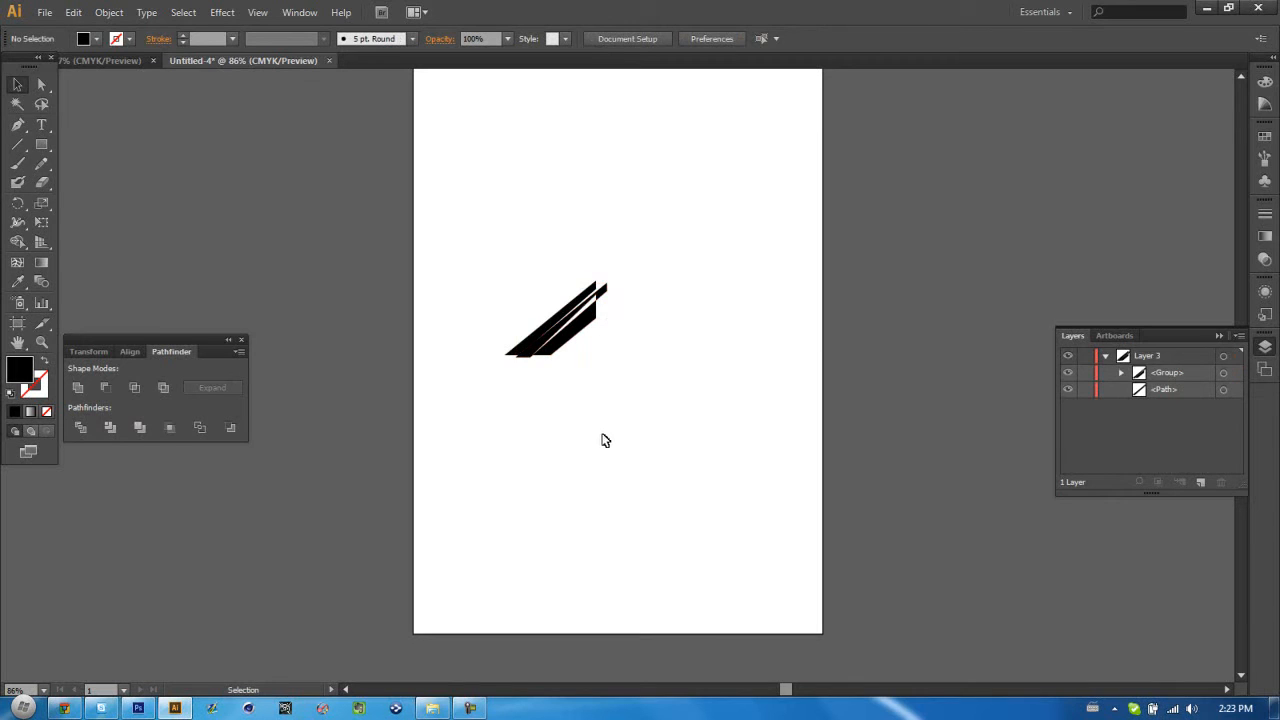
{"action": "key", "text": "ctrl+z"}
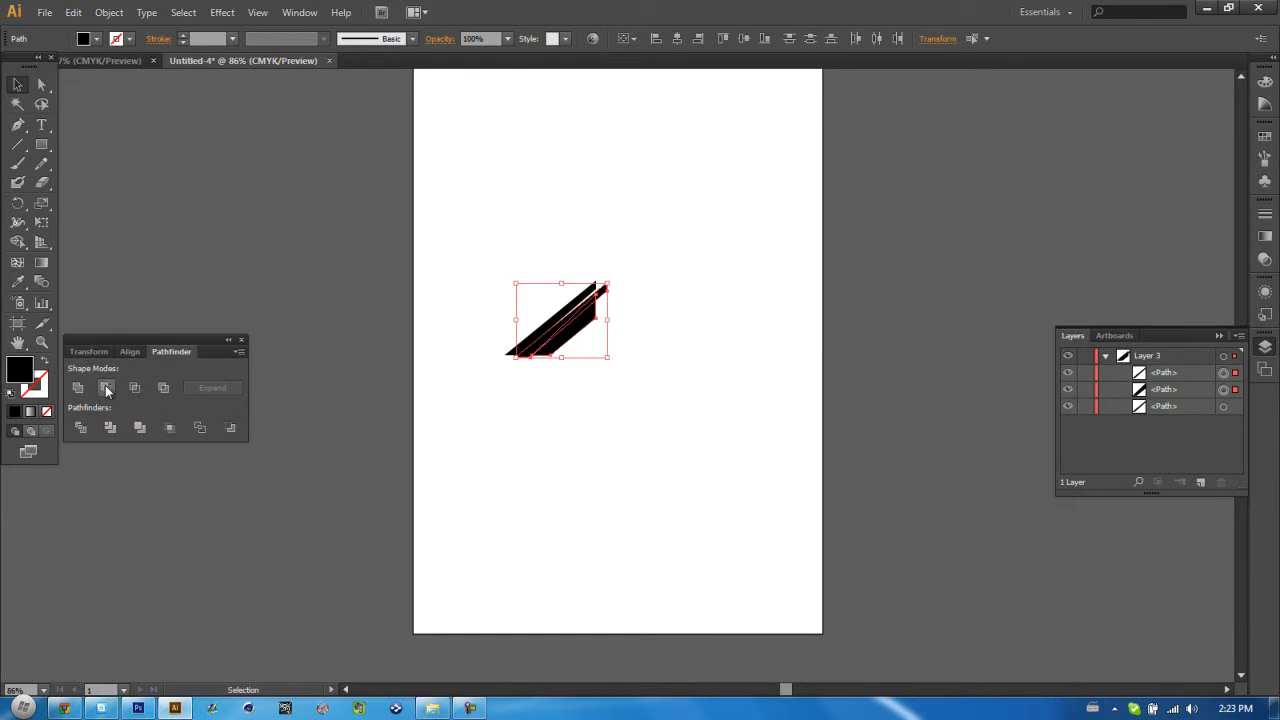
- Subtract the thin bar's copy from the thicker bar with the Pathfinder Minus Front operation
{"action": "left_click", "coordinate": [106, 389]}
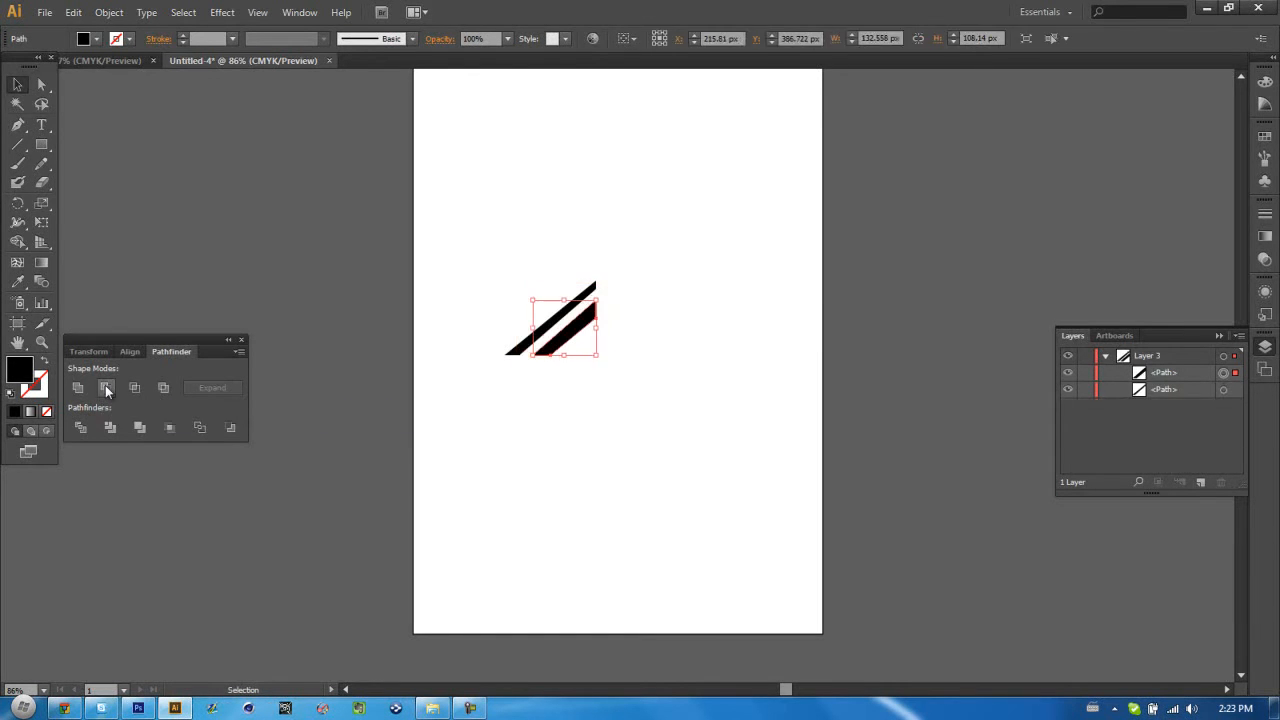
{"action": "left_click", "coordinate": [763, 423]}
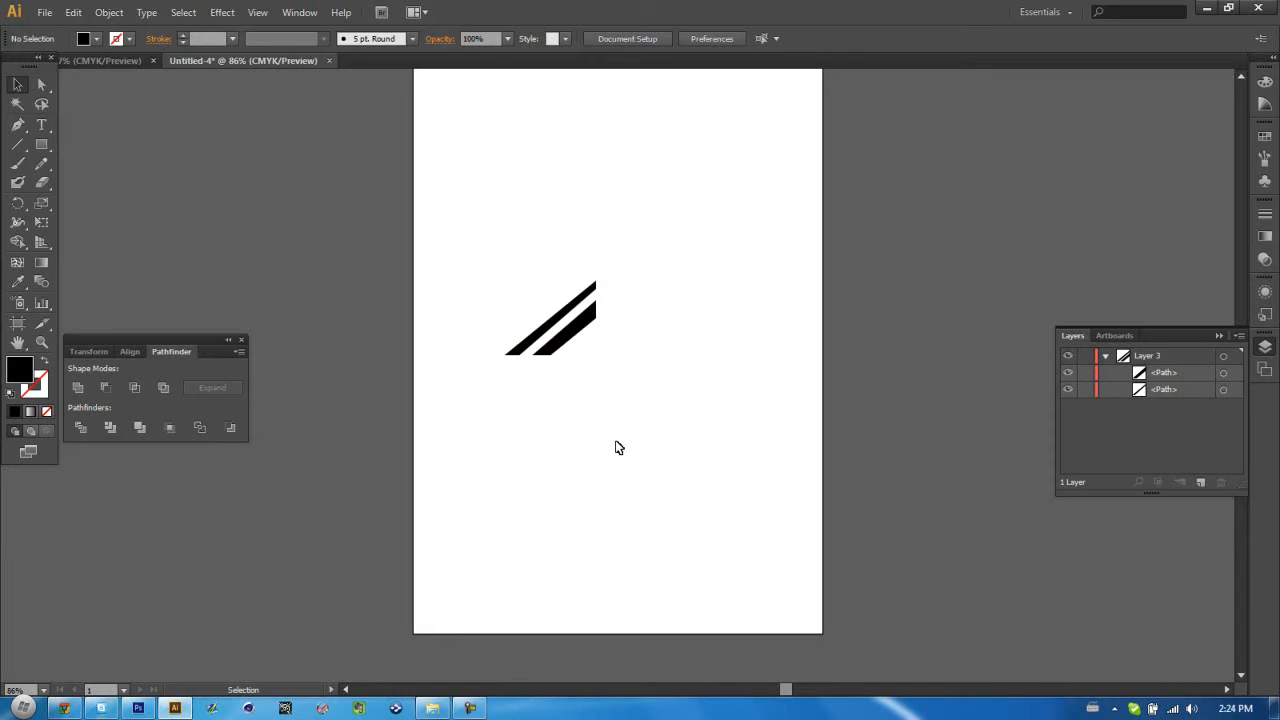
- Duplicate the trimmed thicker bar and place the copy parallel to it, just below with a narrow gap
{"action": "left_click", "coordinate": [569, 338]}
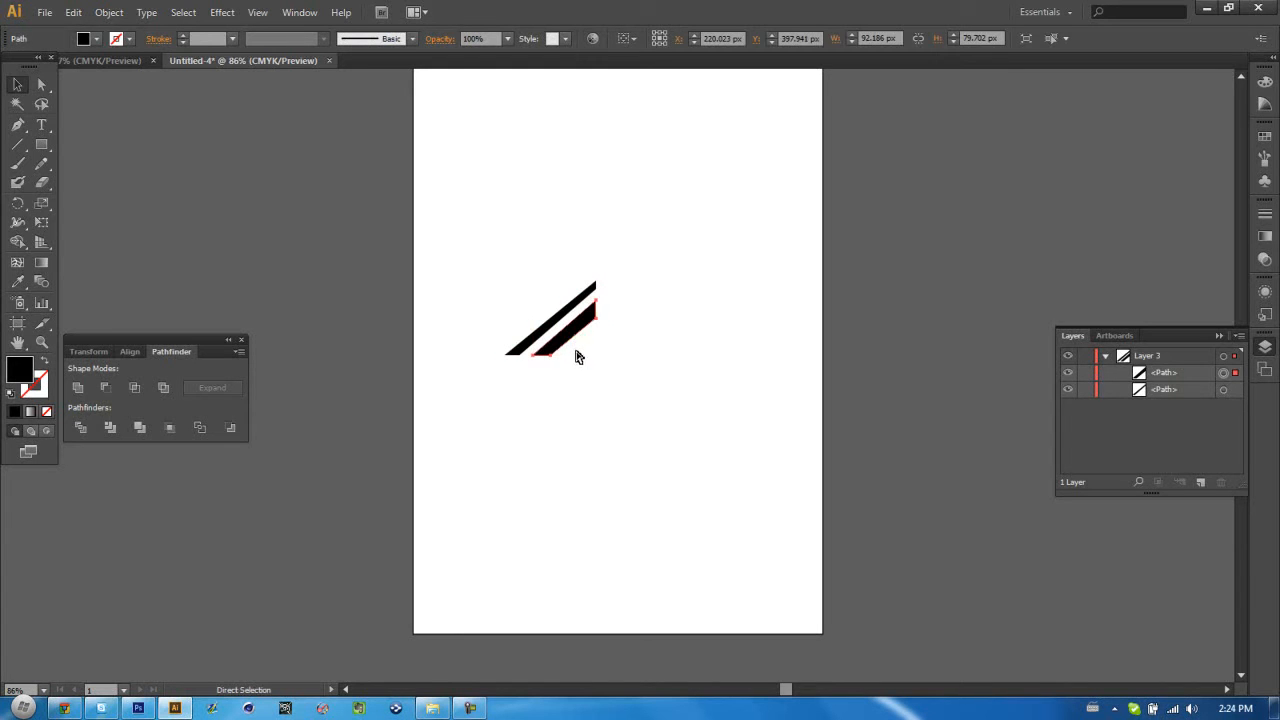
{"action": "key", "text": "ctrl+c"}
{"action": "key", "text": "ctrl+v"}
{"action": "left_click_drag", "start_coordinate": [643, 383], "coordinate": [596, 349]}
- Draw a filled rectangle about 160 px wide and 319 px high, with its left edge along the bars' vertical ends
{"action": "left_click", "coordinate": [41, 144]}
{"action": "mouse_move", "coordinate": [710, 454]}
{"action": "left_mouse_down"}
{"action": "mouse_move", "coordinate": [663, 316]}
{"action": "mouse_move", "coordinate": [595, 235]}
{"action": "left_mouse_up"}
{"action": "left_click", "coordinate": [1168, 374]}
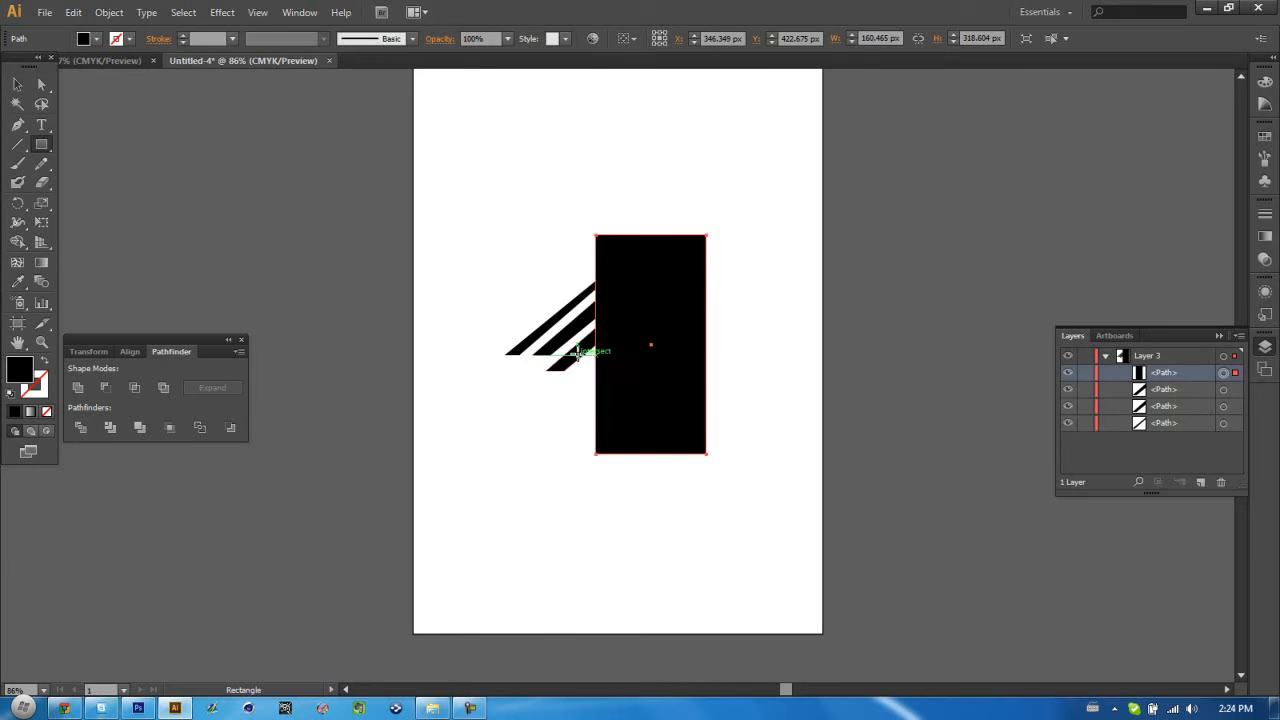
- Subtract the tall rectangle from the lowest bar with Minus Front to trim its protruding right end
{"action": "left_click", "coordinate": [578, 352]}
{"action": "left_click", "coordinate": [659, 381]}
{"action": "key", "text": "v"}
{"action": "left_click", "coordinate": [583, 354], "text": "shift"}
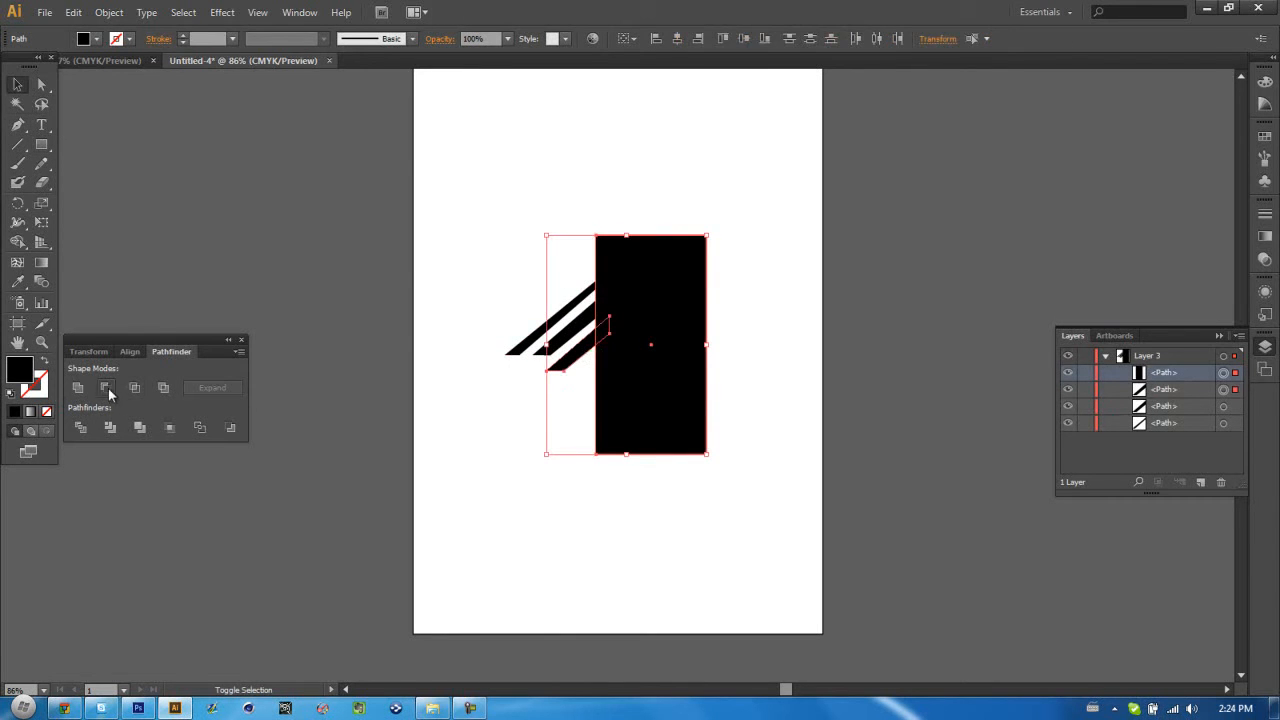
{"action": "left_click", "coordinate": [107, 388]}
- Draw a rectangle about 415 px wide and 73 px high along the bars' bottom ends and subtract it from the lowest bar
{"action": "left_click", "coordinate": [42, 144]}
{"action": "left_click_drag", "start_coordinate": [433, 405], "coordinate": [718, 355]}
{"action": "left_click", "coordinate": [18, 84]}
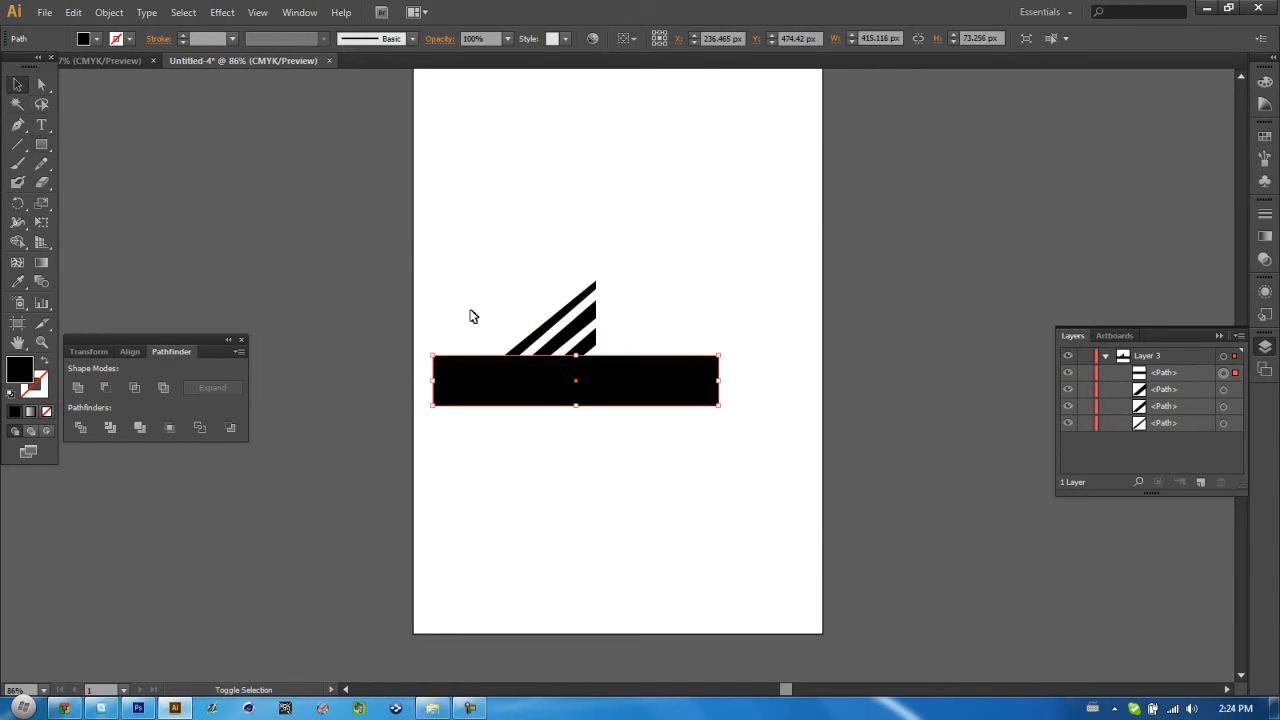
{"action": "left_click", "coordinate": [586, 343], "text": "shift"}
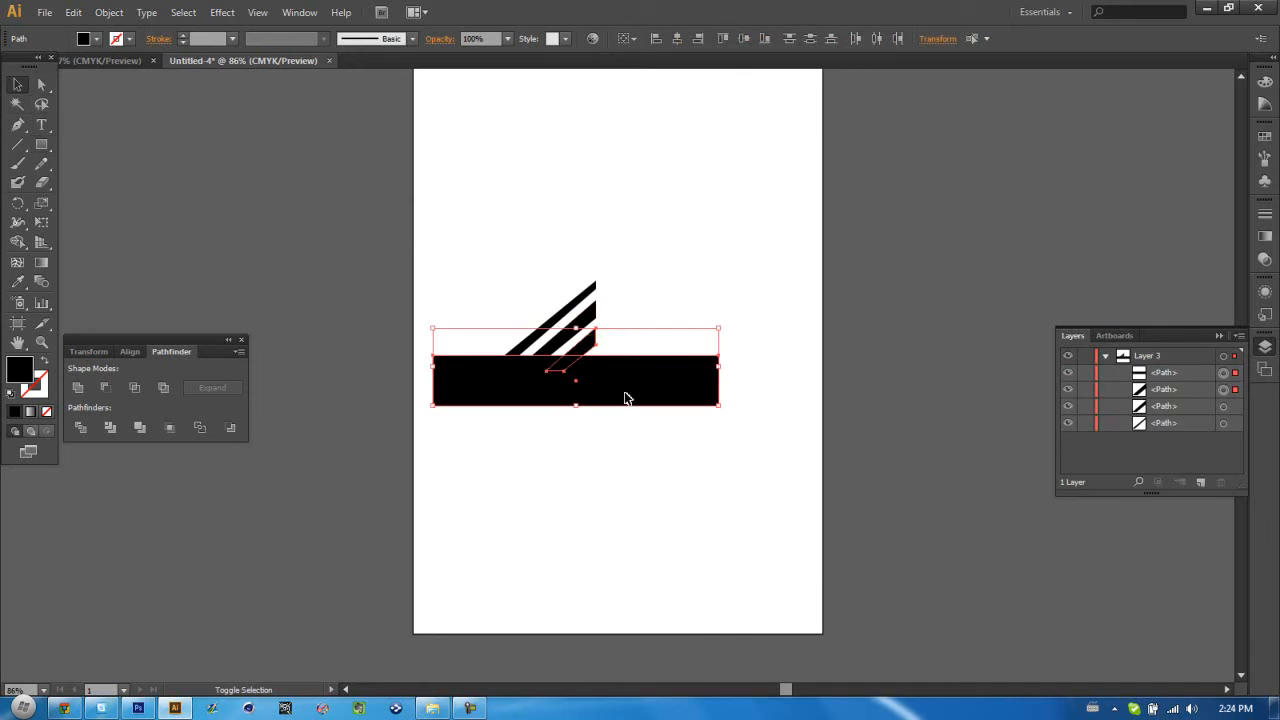
{"action": "left_click", "coordinate": [105, 388]}
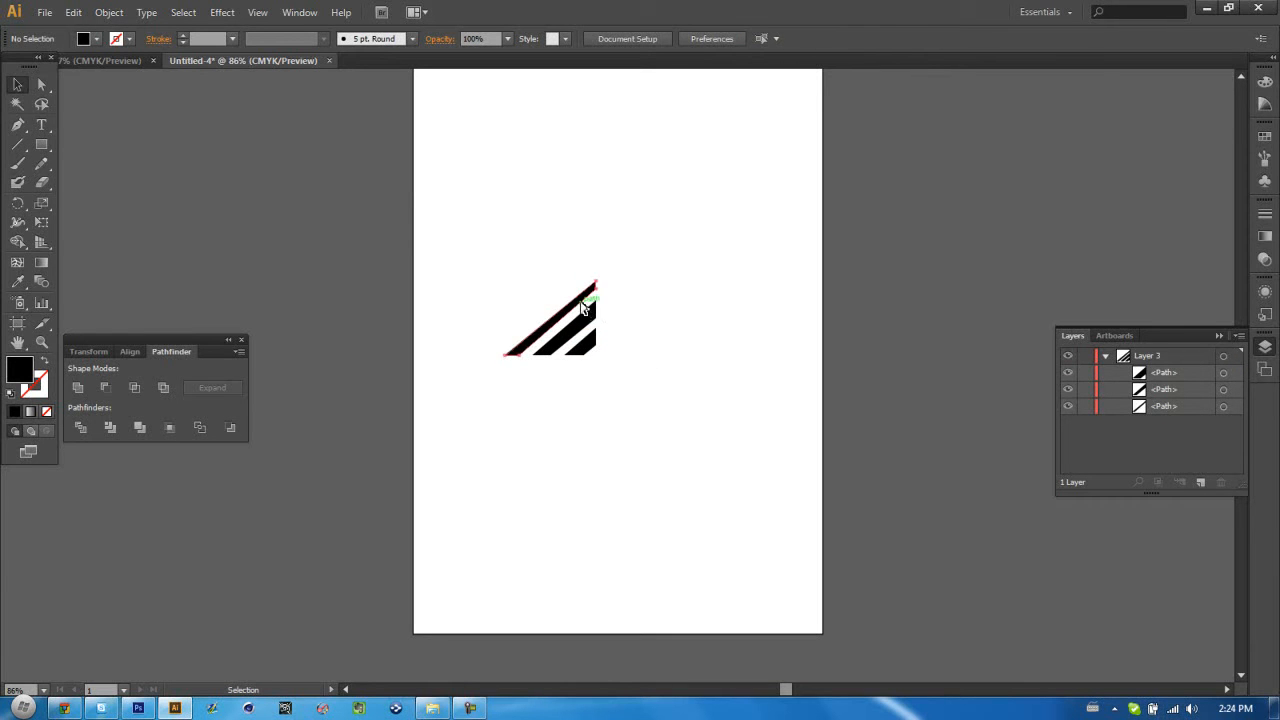
{"action": "key", "text": "ctrl+a"}
{"action": "key", "text": "a"}
{"action": "left_click", "coordinate": [590, 345]}
{"action": "left_click_drag", "start_coordinate": [590, 345], "coordinate": [645, 390]}
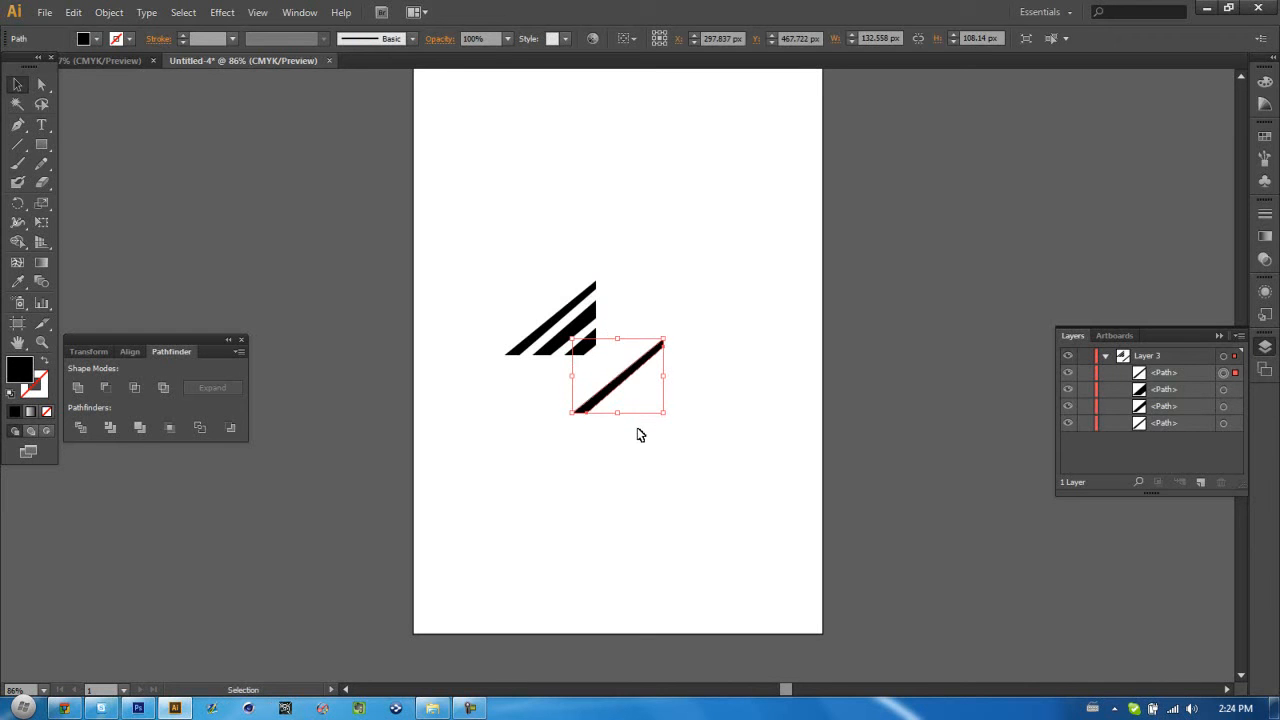
{"action": "key", "text": "Delete"}
- Combine the three slanted bars into one group with the Pathfinder Unite operation
{"action": "left_click_drag", "start_coordinate": [440, 190], "coordinate": [621, 416]}
{"action": "left_click", "coordinate": [740, 424]}
{"action": "left_click_drag", "start_coordinate": [476, 245], "coordinate": [650, 414]}
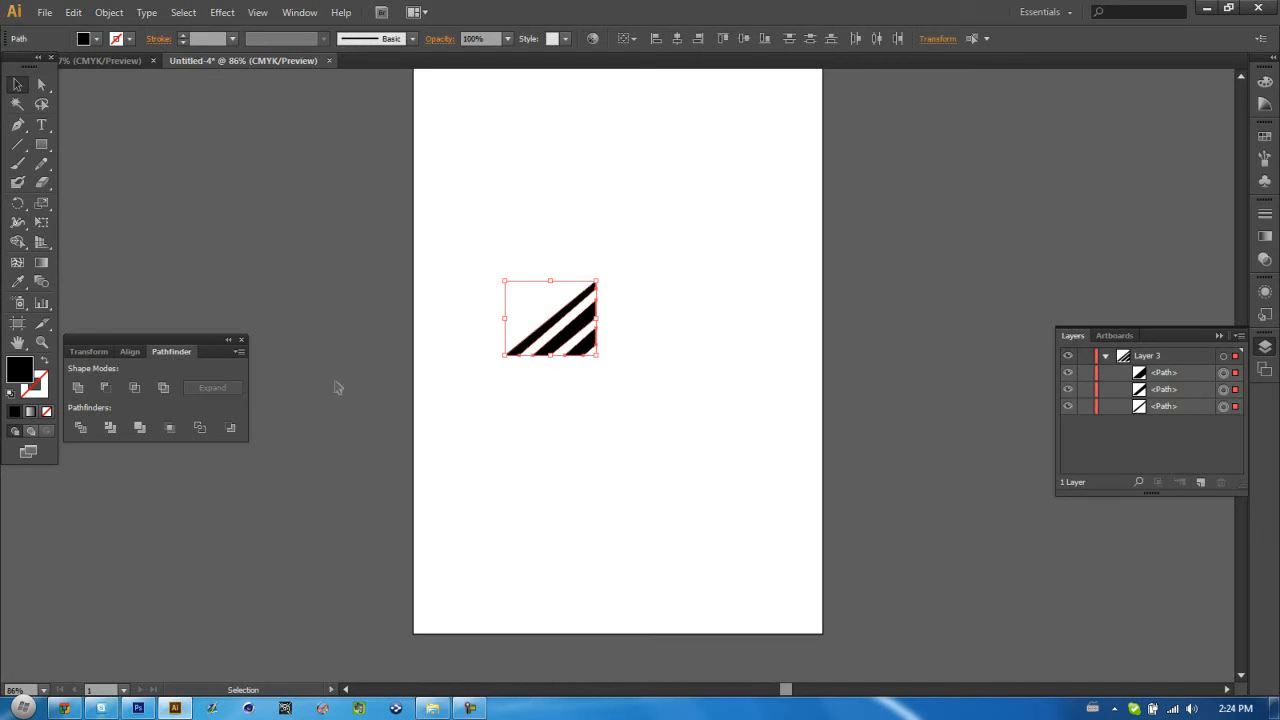
{"action": "left_click", "coordinate": [76, 388]}
{"action": "left_click", "coordinate": [636, 434]}
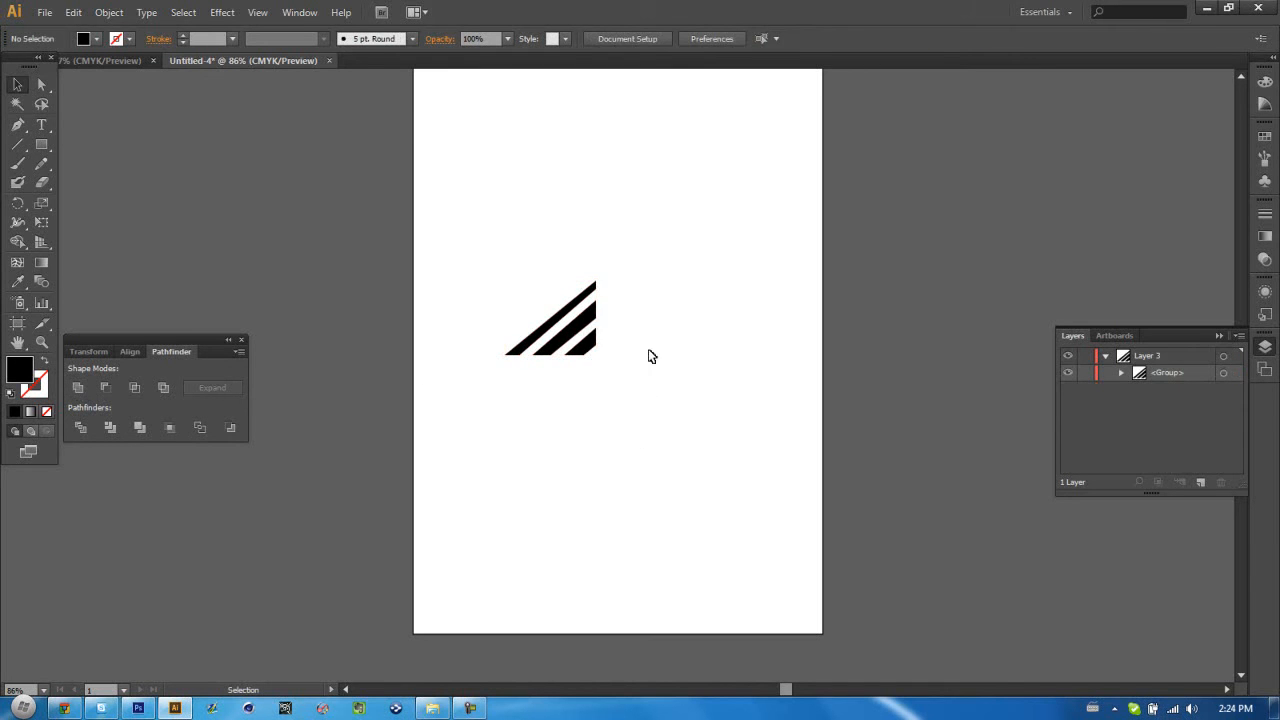
- Select the united bar group and collapse the contents of Layer 3
{"action": "left_click", "coordinate": [595, 330]}
{"action": "left_click", "coordinate": [589, 345]}
{"action": "left_click", "coordinate": [580, 338]}
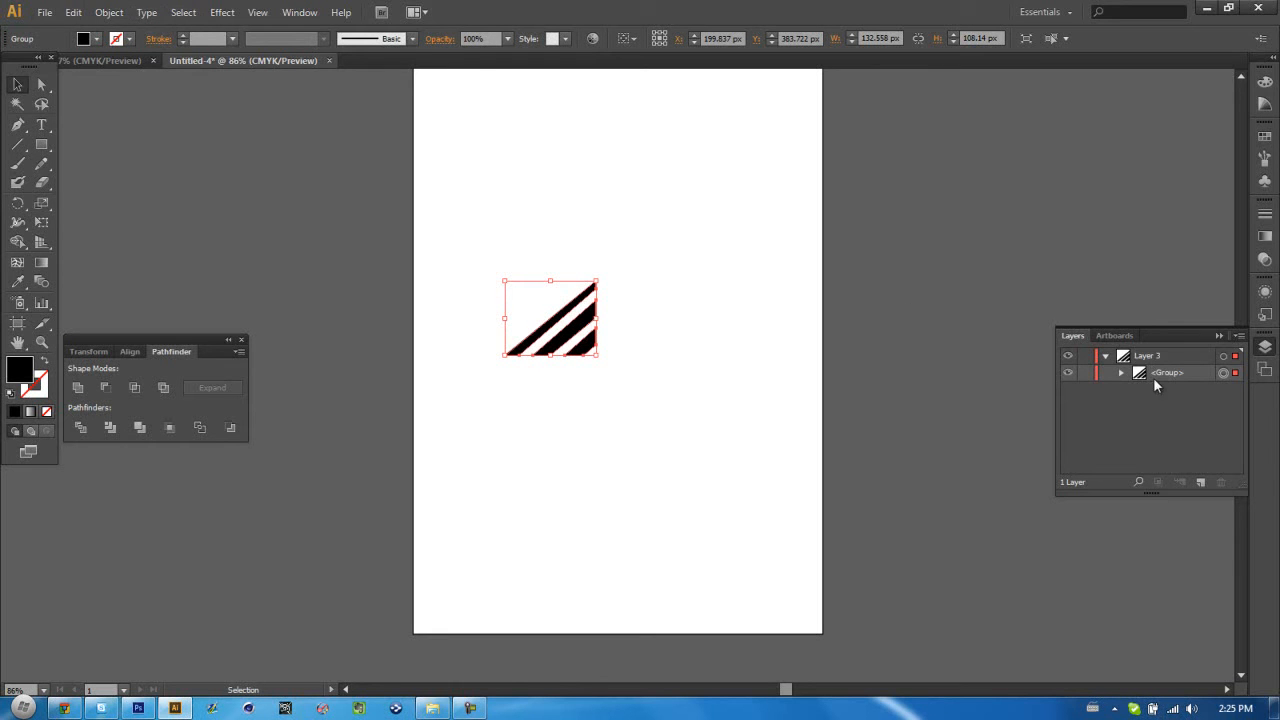
{"action": "left_click", "coordinate": [1106, 356]}
{"action": "left_click", "coordinate": [109, 12]}
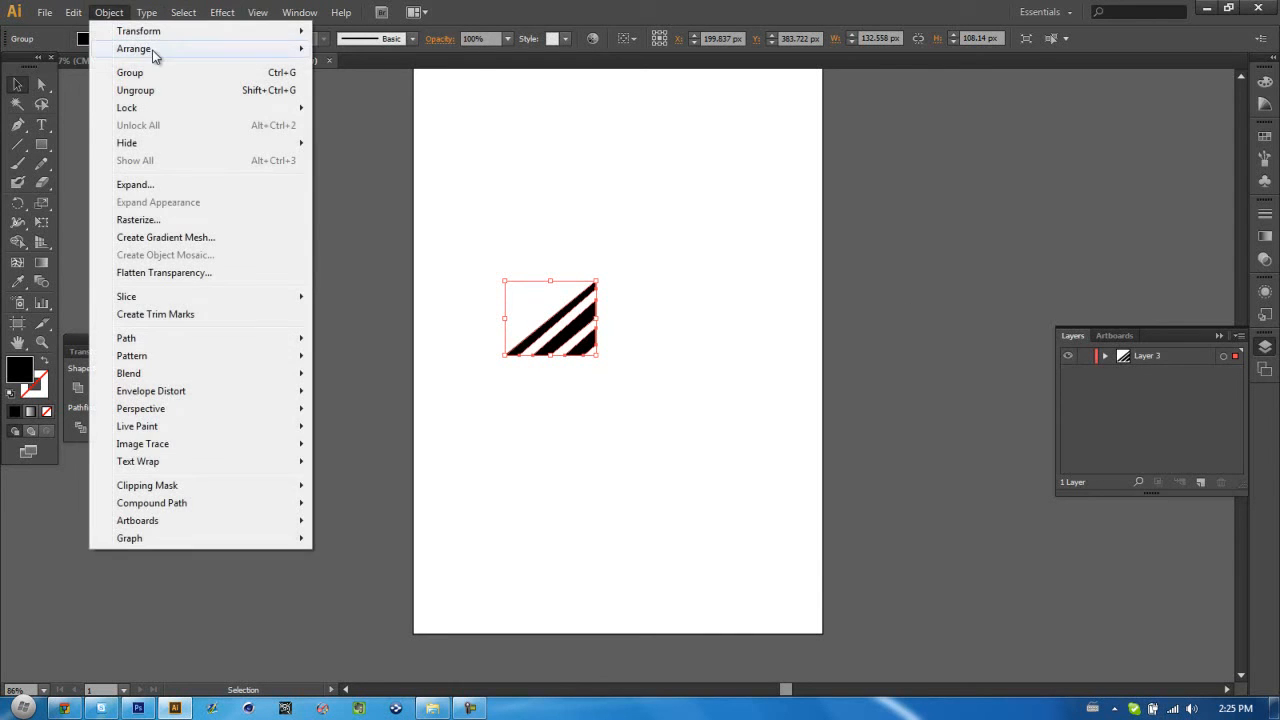
{"action": "mouse_move", "coordinate": [160, 37]}
{"action": "left_click", "coordinate": [390, 88]}
{"action": "left_click", "coordinate": [640, 453]}
{"action": "key", "text": "a"}
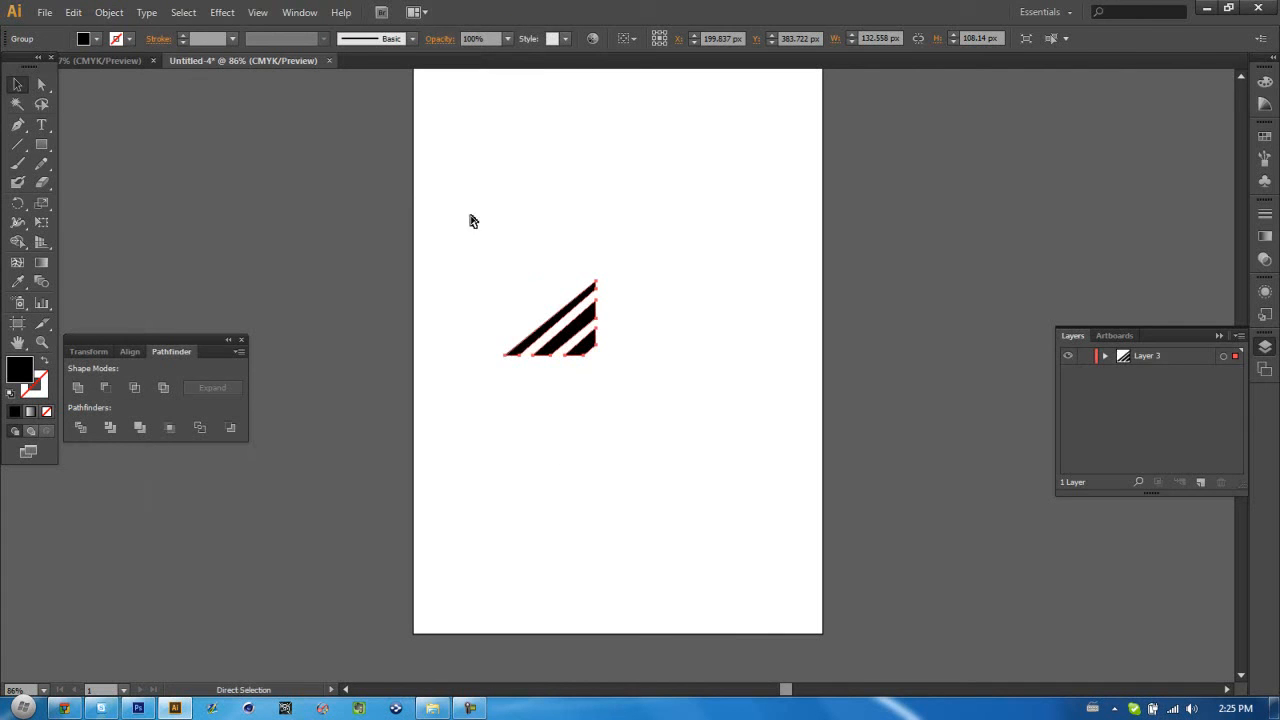
- Paste a copy of the bar group and reflect it across the vertical axis
{"action": "key", "text": "v"}
{"action": "key", "text": "ctrl+v"}
{"action": "left_click", "coordinate": [109, 12]}
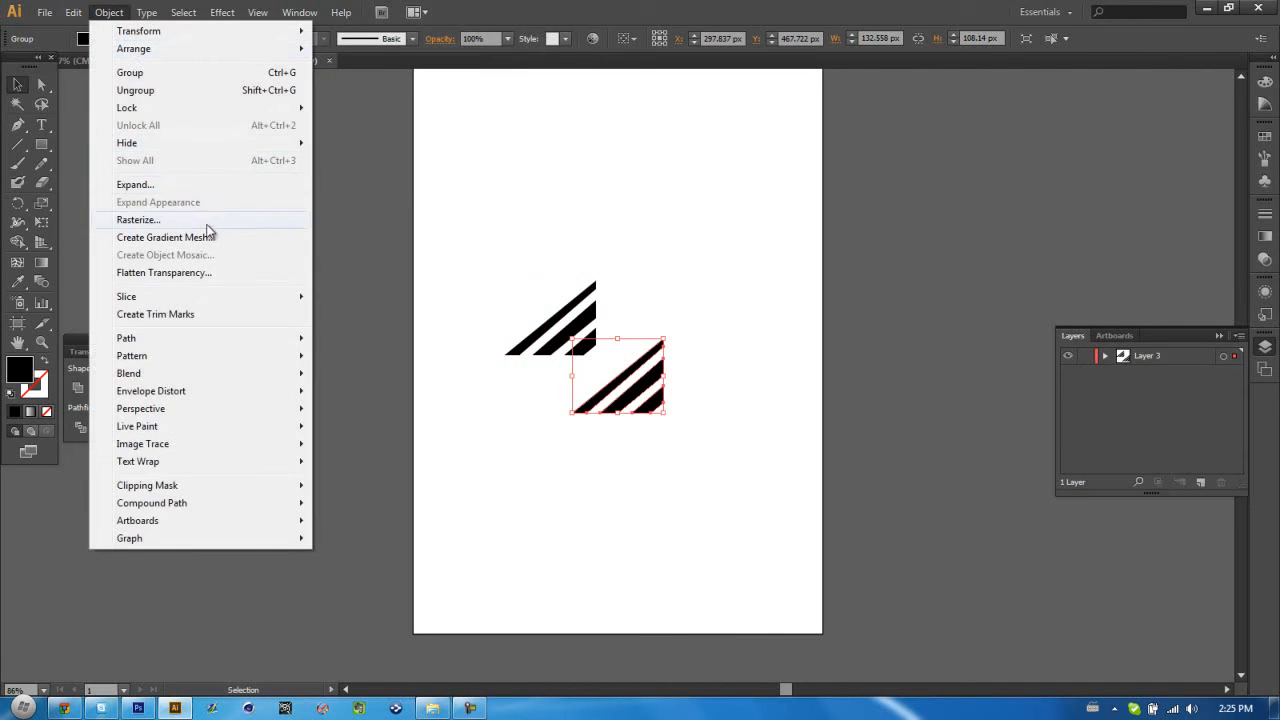
{"action": "mouse_move", "coordinate": [200, 31]}
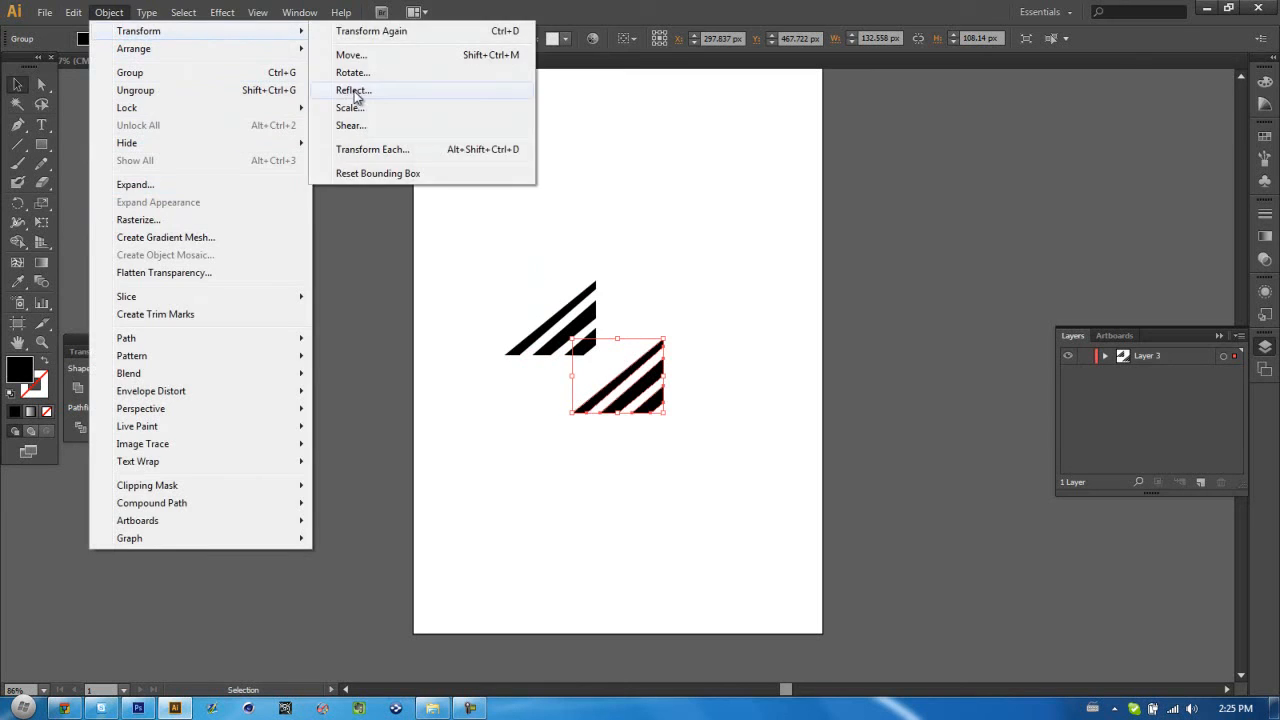
{"action": "left_click", "coordinate": [360, 95]}
{"action": "left_click", "coordinate": [645, 458]}
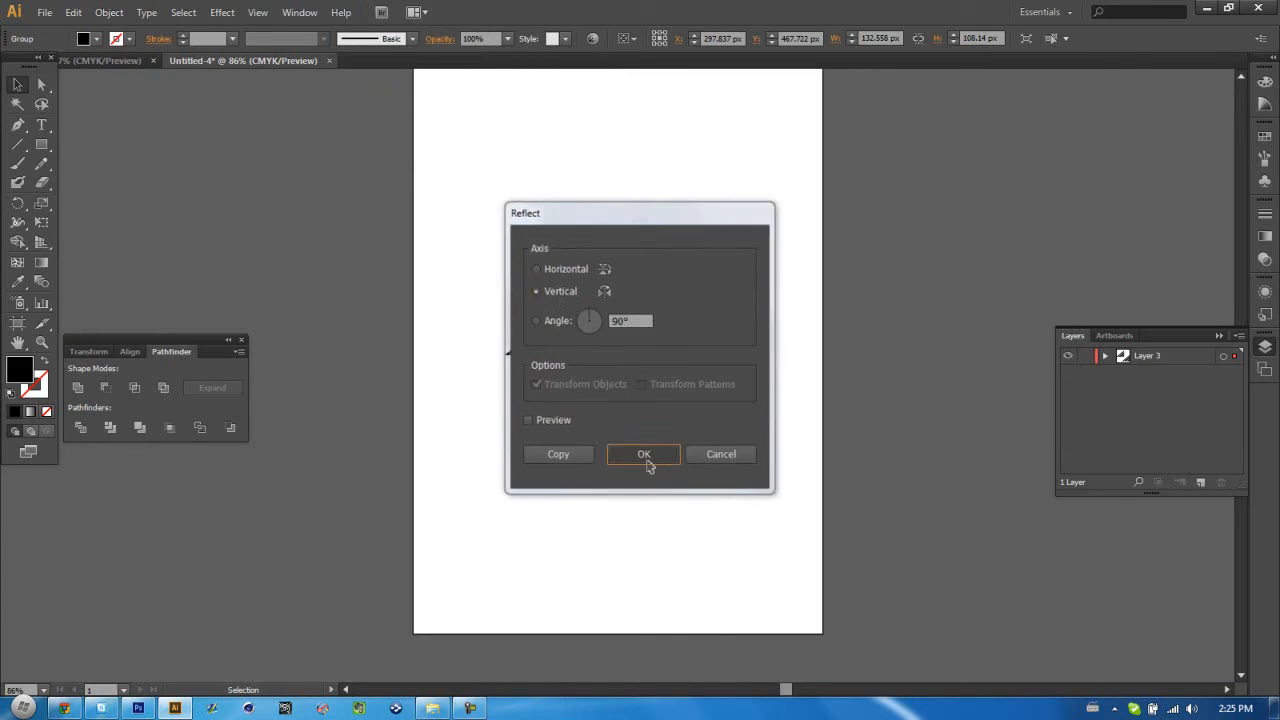
- Place the mirrored group against the original's vertical side to form a peak, and duplicate both halves together
{"action": "left_click_drag", "start_coordinate": [640, 402], "coordinate": [665, 344]}
{"action": "left_click", "coordinate": [689, 437]}
{"action": "left_click_drag", "start_coordinate": [757, 478], "coordinate": [505, 273]}
{"action": "key", "text": "ctrl+c"}
{"action": "key", "text": "ctrl+v"}
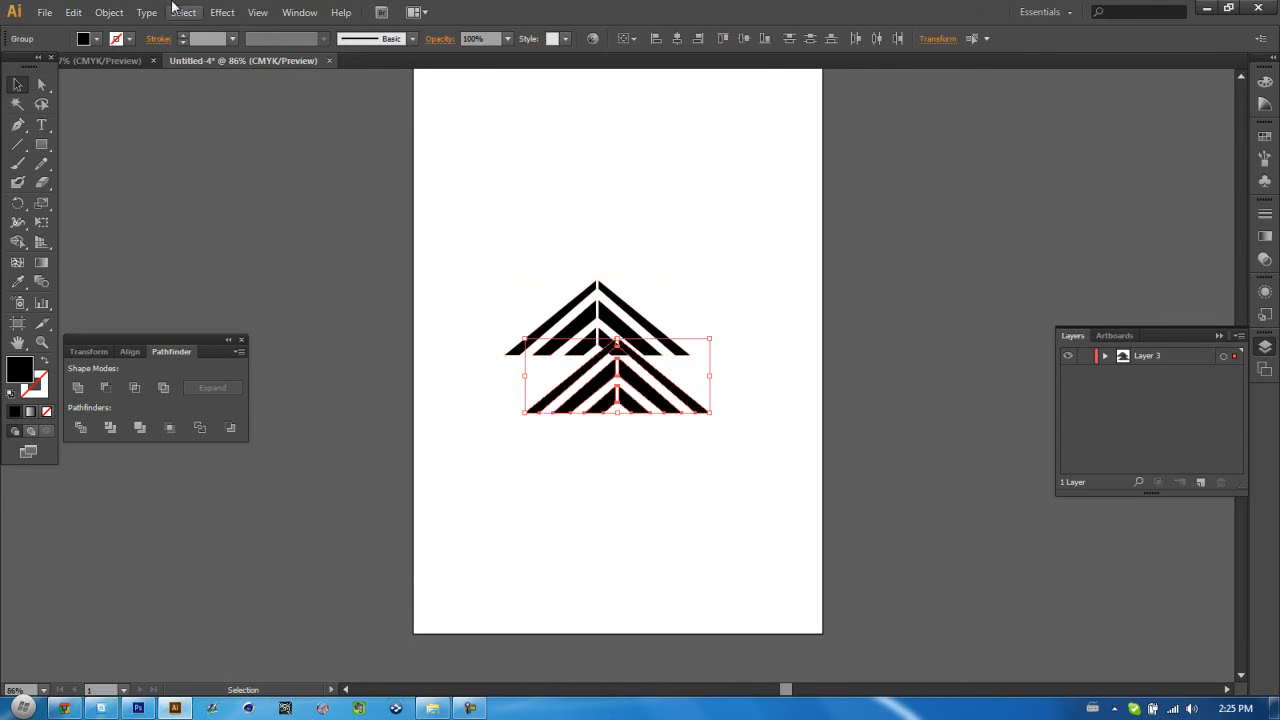
- Reflect the duplicated peak across the horizontal axis
{"action": "left_click", "coordinate": [110, 12]}
{"action": "mouse_move", "coordinate": [166, 36]}
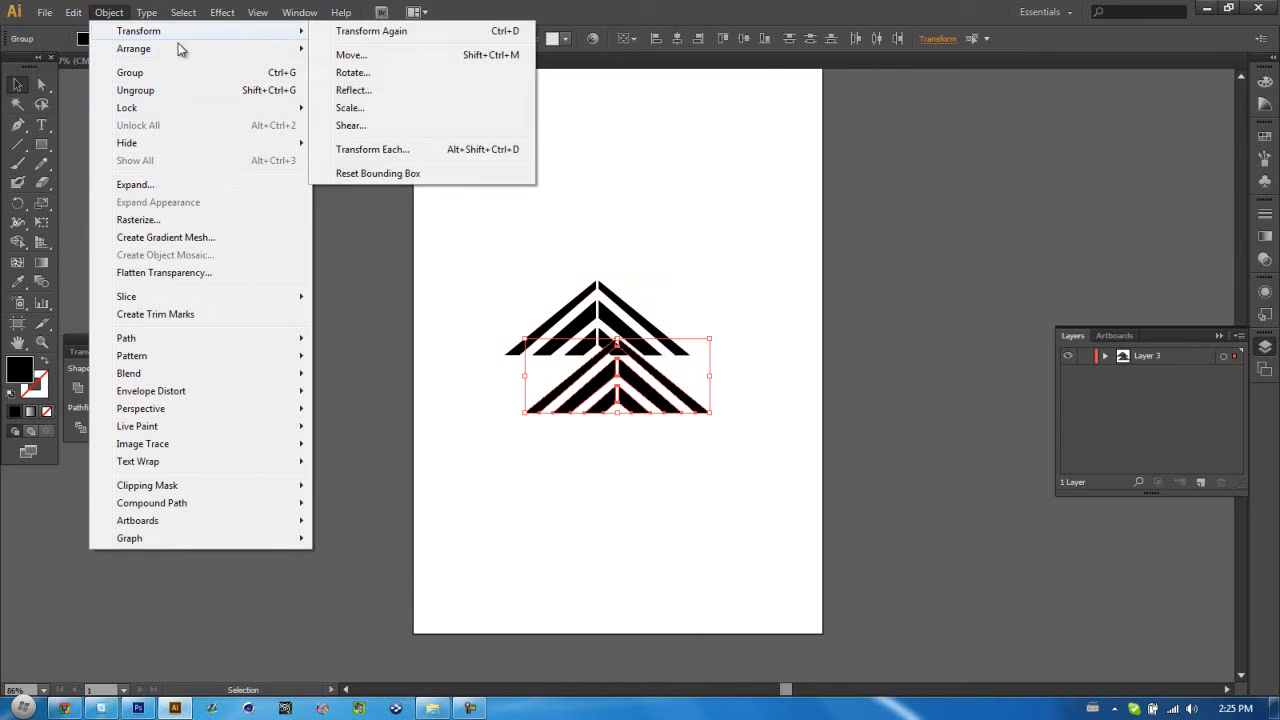
{"action": "left_click", "coordinate": [395, 91]}
{"action": "left_click", "coordinate": [567, 266]}
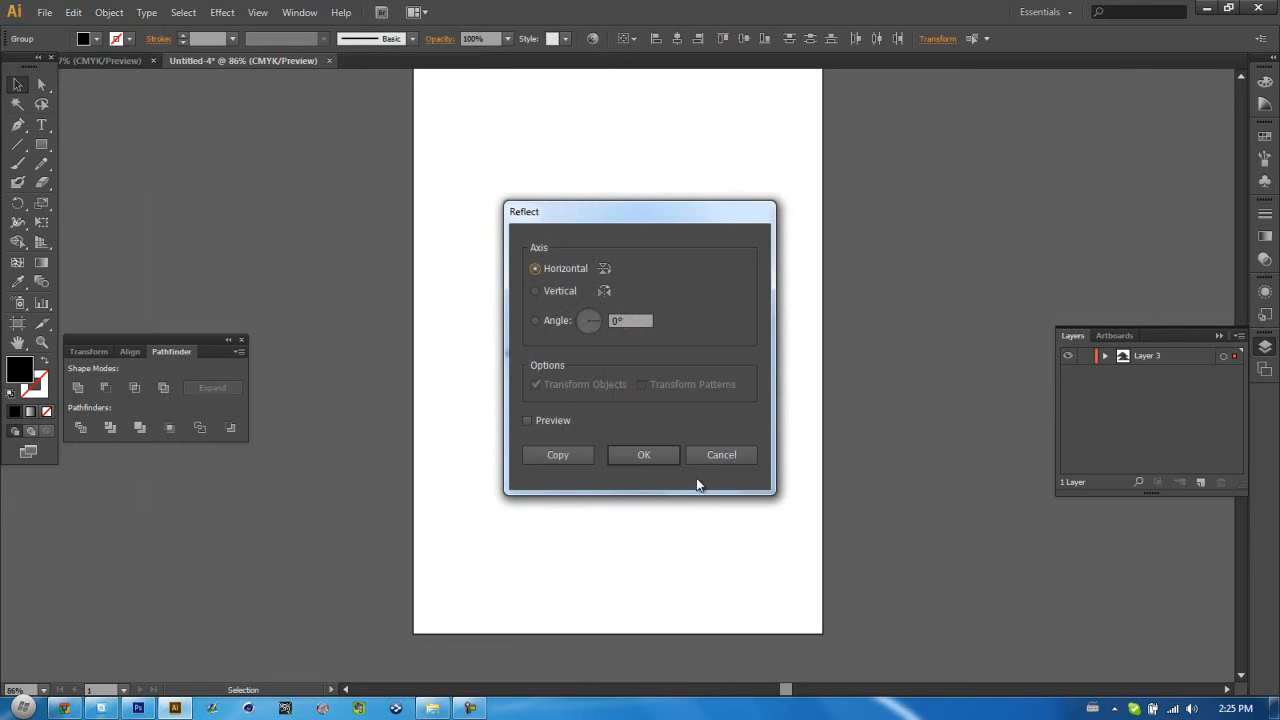
{"action": "left_click", "coordinate": [662, 458]}
- Position the flipped copy directly beneath the original peak to form a diamond, shifting it slightly left
{"action": "left_click_drag", "start_coordinate": [651, 370], "coordinate": [637, 394]}
{"action": "left_click", "coordinate": [666, 497]}
{"action": "left_click_drag", "start_coordinate": [681, 450], "coordinate": [497, 395]}
{"action": "key", "text": "Left"}
{"action": "key", "text": "Left"}
{"action": "key", "text": "Left"}
{"action": "key", "text": "Left"}
{"action": "key", "text": "Left"}
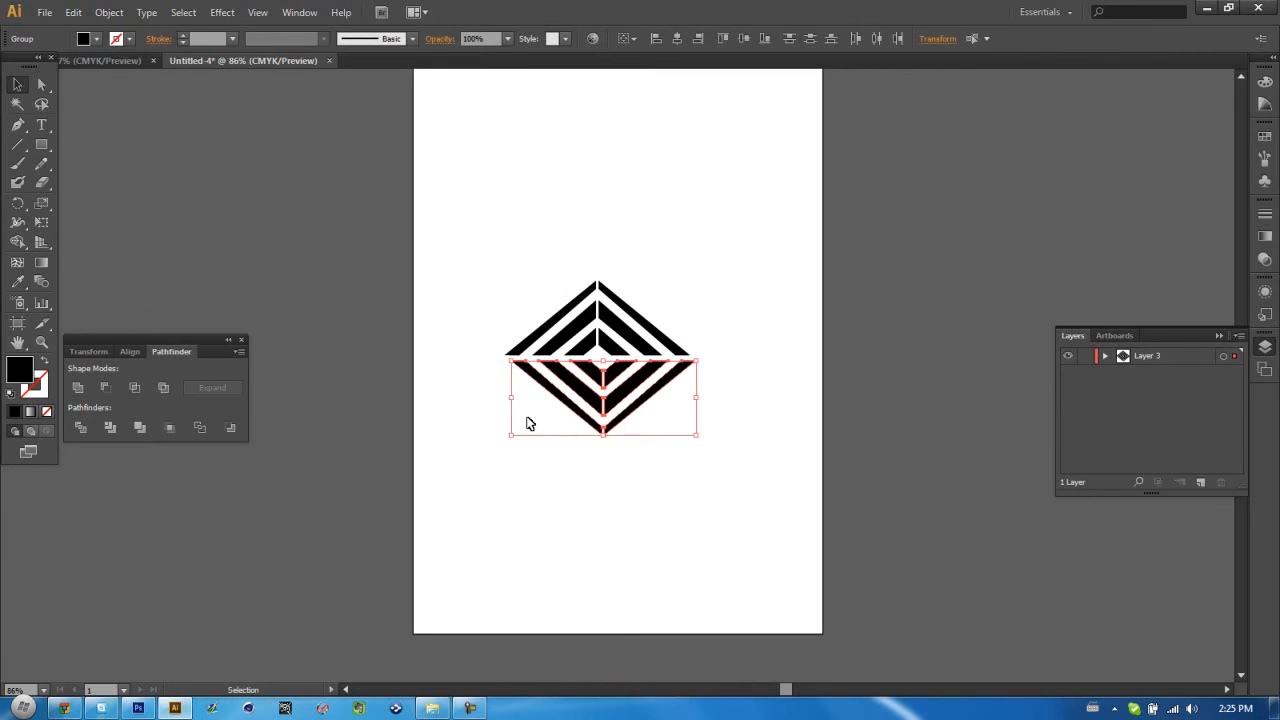
- Fine-tune the diamond's lower half so it lines up with the upper half and leaves only a narrow horizontal gap
{"action": "left_click", "coordinate": [666, 485]}
{"action": "left_click_drag", "start_coordinate": [721, 460], "coordinate": [487, 370]}
{"action": "left_click", "coordinate": [566, 486]}
{"action": "left_click_drag", "start_coordinate": [724, 414], "coordinate": [493, 450]}
{"action": "left_click", "coordinate": [604, 503]}
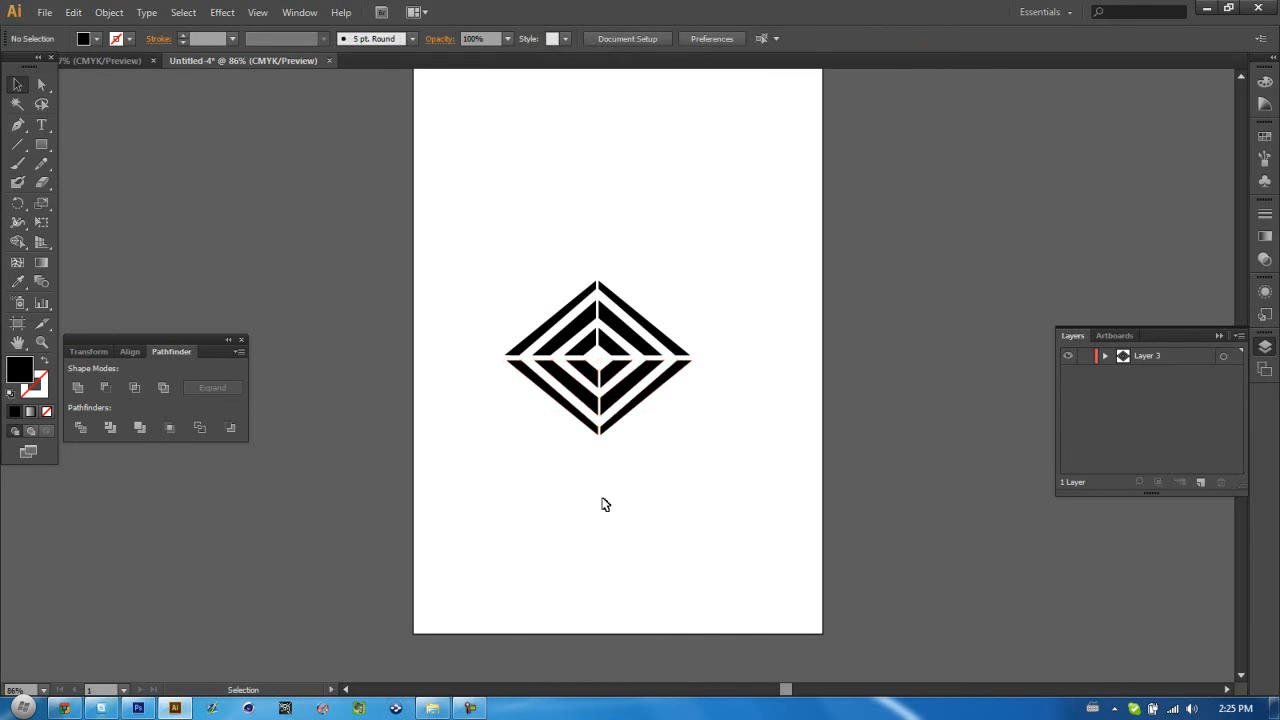
{"action": "left_click_drag", "start_coordinate": [668, 476], "coordinate": [519, 388]}
{"action": "left_click", "coordinate": [662, 514]}
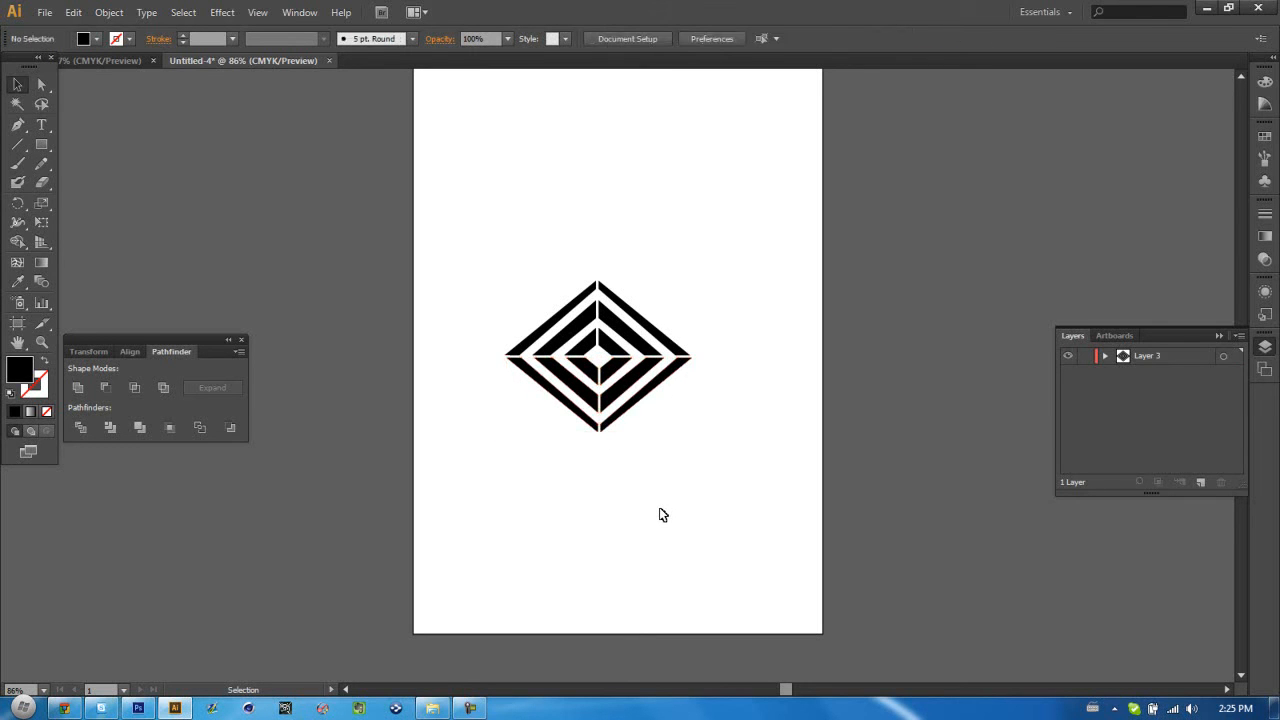
{"action": "left_click_drag", "start_coordinate": [749, 446], "coordinate": [472, 356]}
{"action": "left_click", "coordinate": [580, 522]}
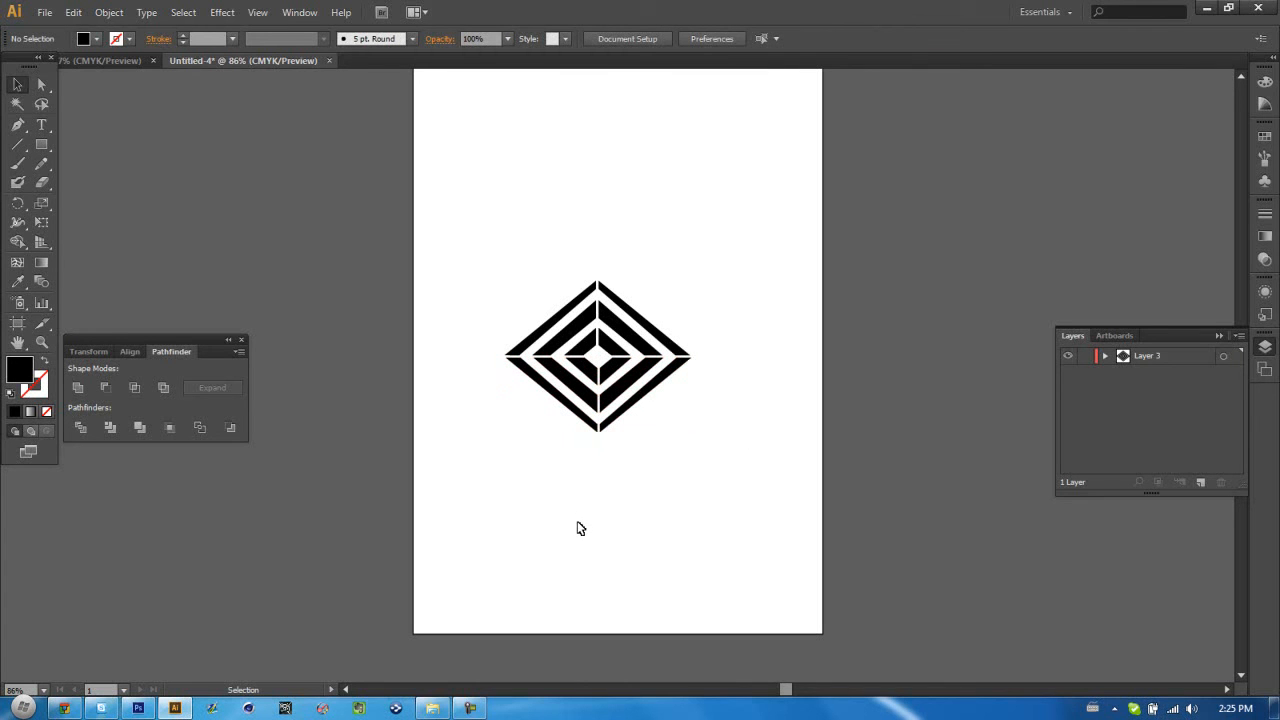
- Select the whole diamond and scale it down slightly
{"action": "left_click_drag", "start_coordinate": [456, 275], "coordinate": [800, 523]}
{"action": "mouse_move", "coordinate": [692, 436]}
{"action": "left_mouse_down"}
{"action": "mouse_move", "coordinate": [764, 513]}
{"action": "mouse_move", "coordinate": [940, 617]}
{"action": "mouse_move", "coordinate": [688, 443]}
{"action": "left_mouse_up"}
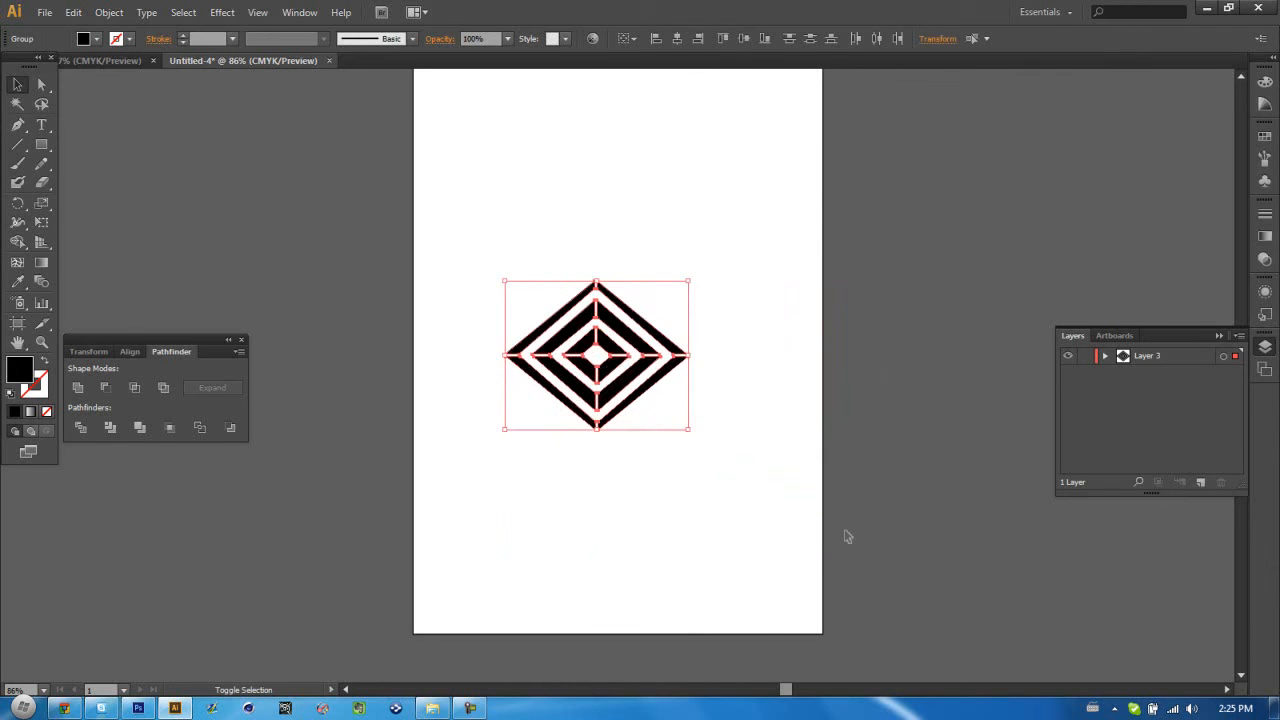
{"action": "left_click", "coordinate": [835, 520]}
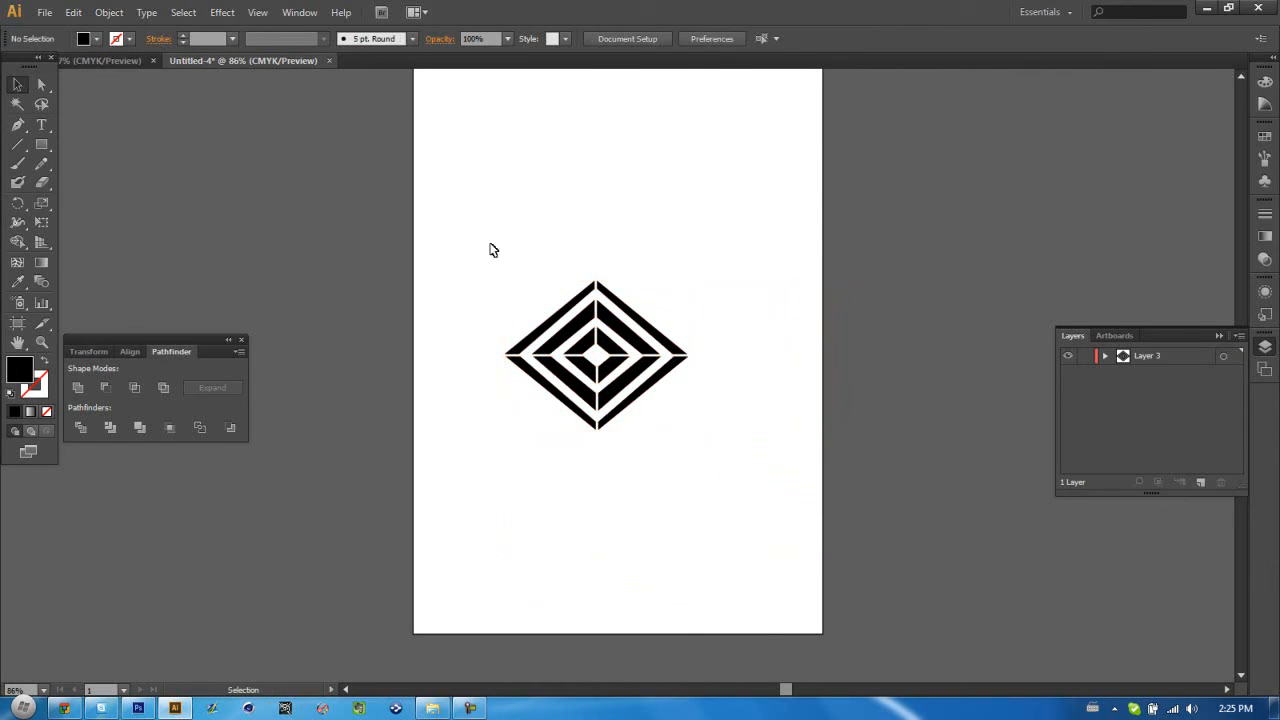
{"action": "left_click", "coordinate": [472, 710]}
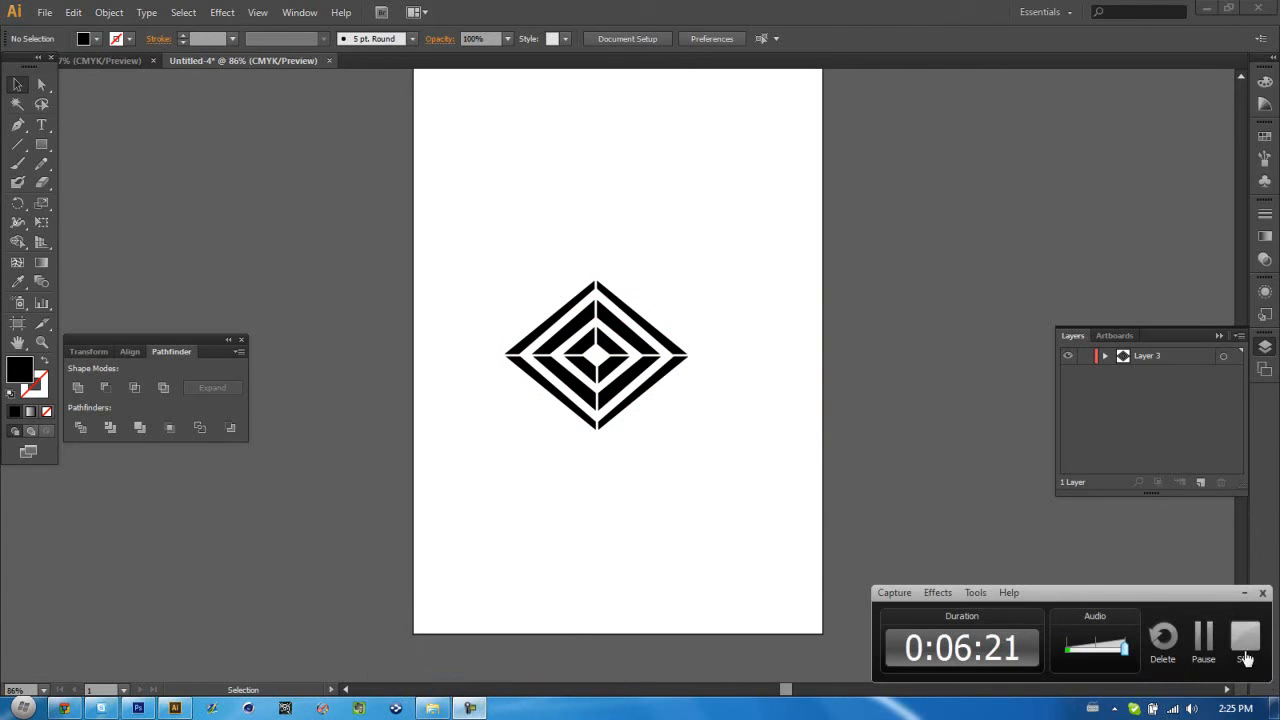